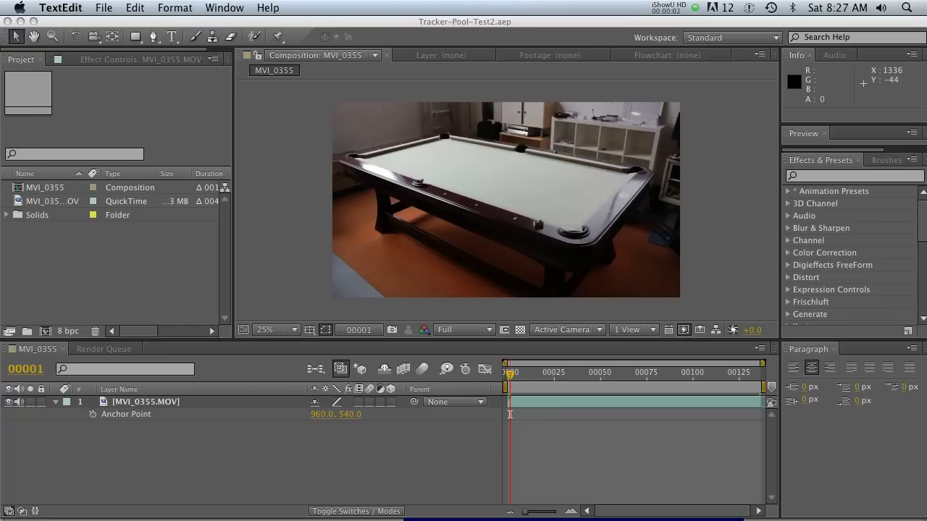
Preview FINAL.mov from the Tracking-Test folder in Finder, scrub to about two seconds in, and close the preview.
left_click(46, 493)
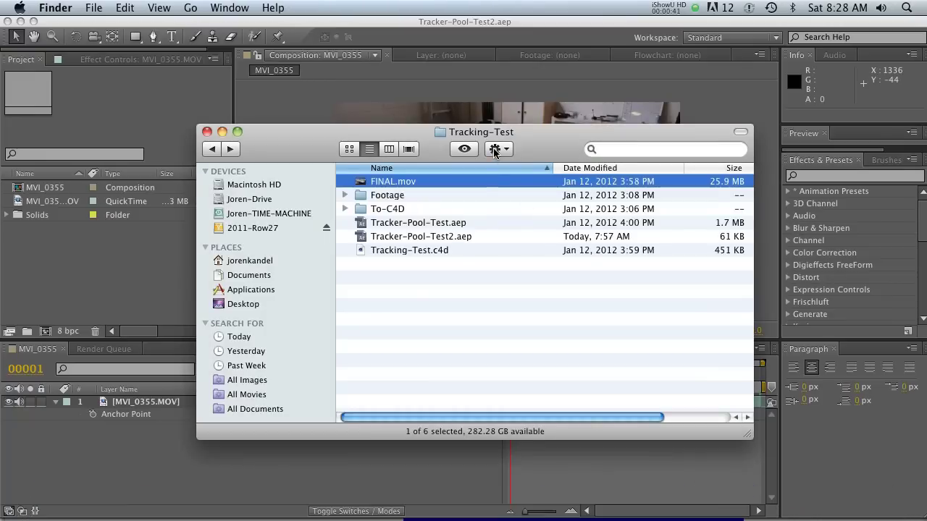
key("space")
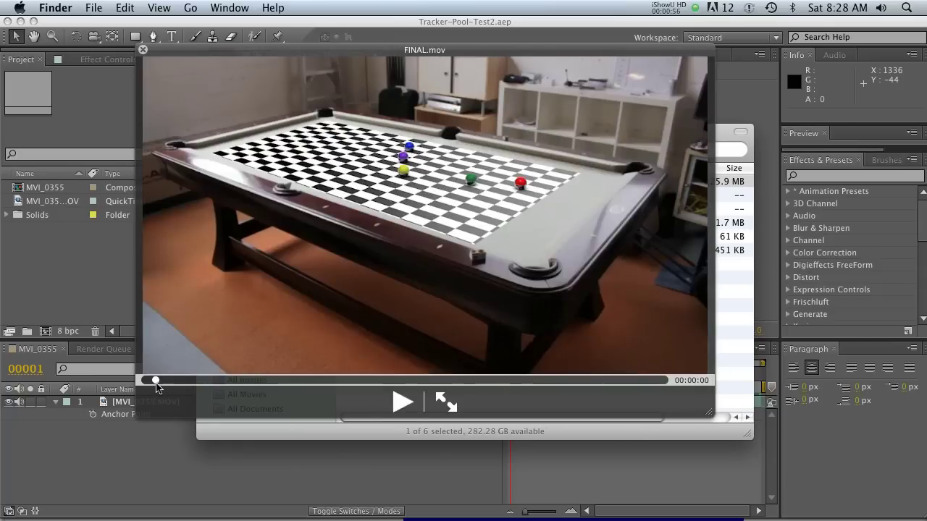
left_click_drag(155, 381, 399, 383)
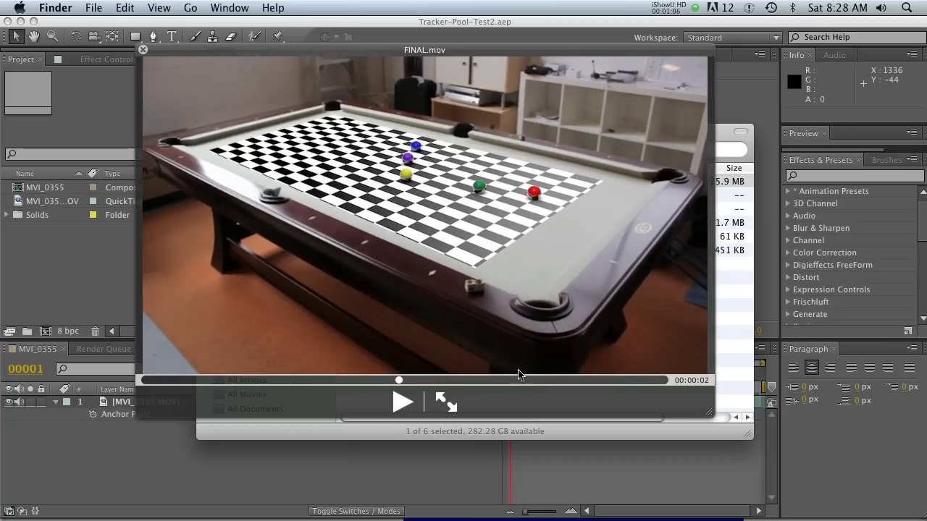
key("space")
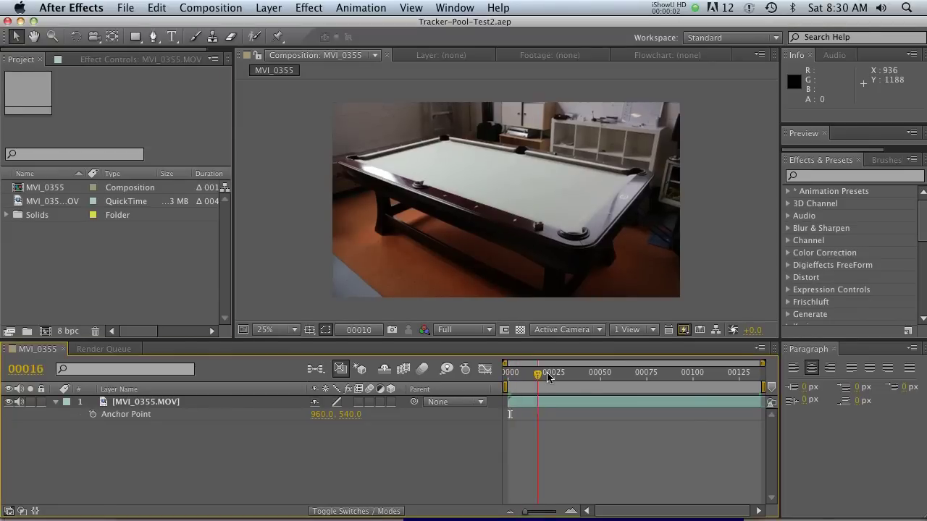
Scrub through the pool table clip in the After Effects timeline and play a preview of it.
left_click_drag(543, 374, 647, 374)
key("space")
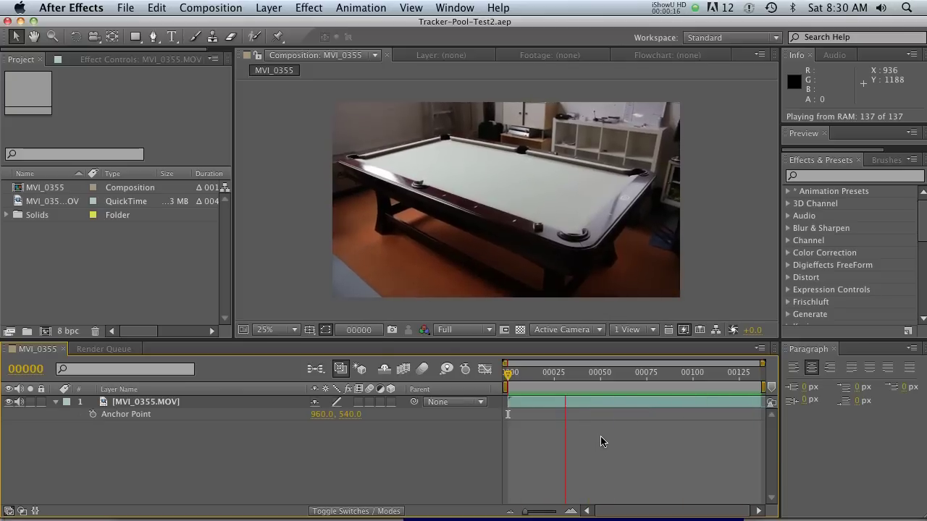
left_click(557, 391)
left_click(537, 360)
Apply The Foundry's CameraTracker effect to the MVI_0355.MOV layer and widen the effect's settings area.
left_click(509, 401)
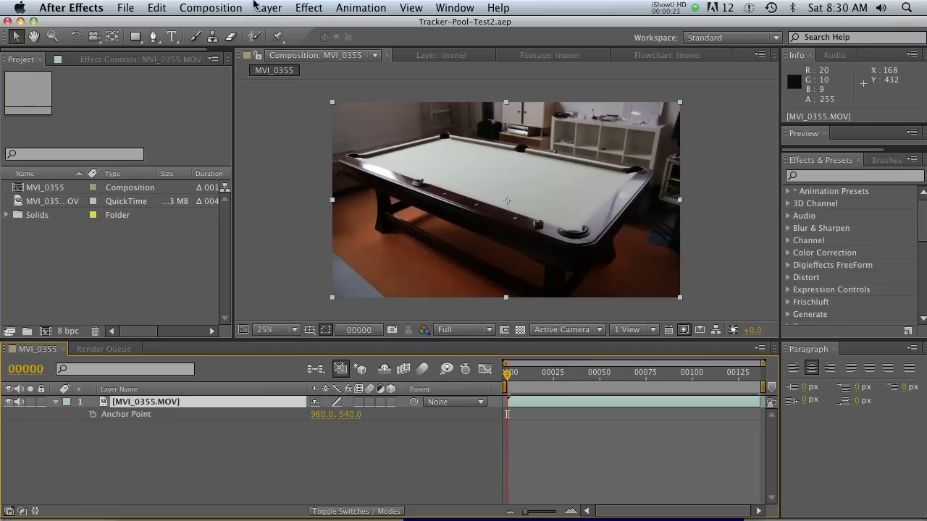
left_click(308, 8)
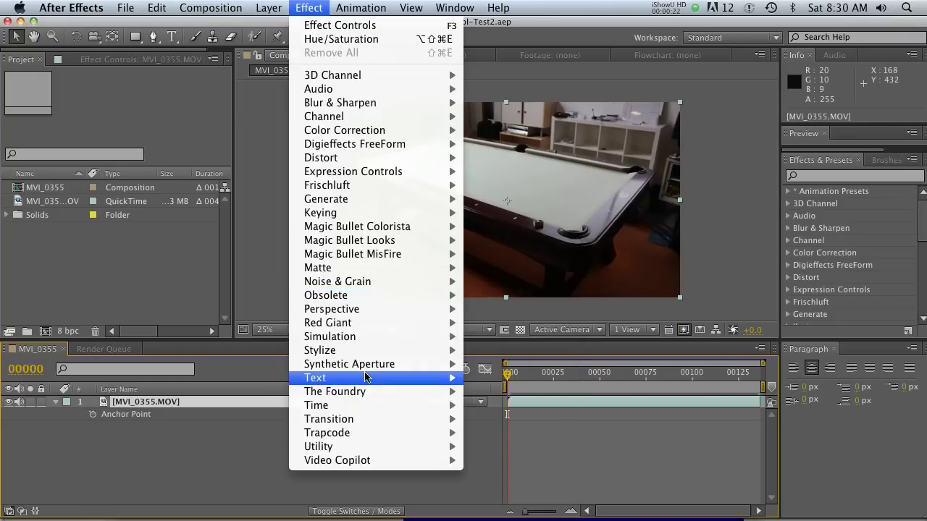
mouse_move(366, 391)
left_click(502, 392)
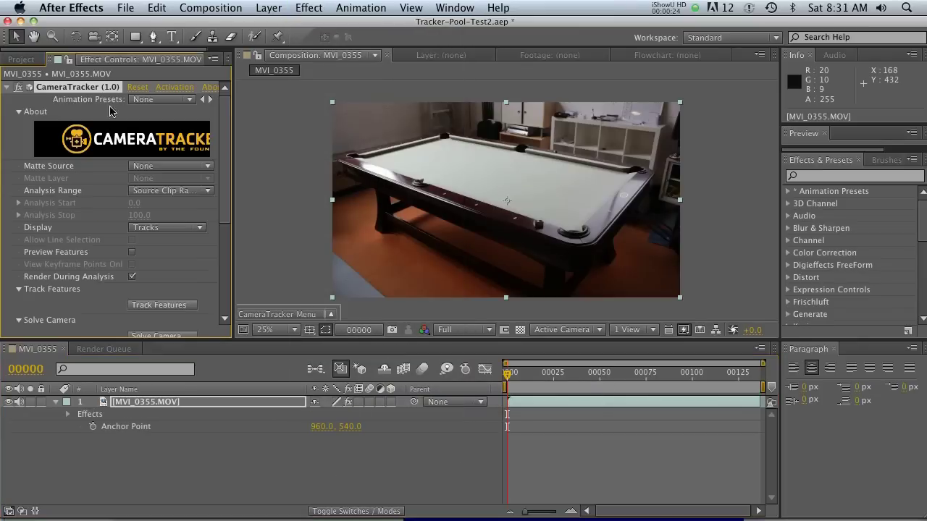
left_click_drag(232, 144, 260, 174)
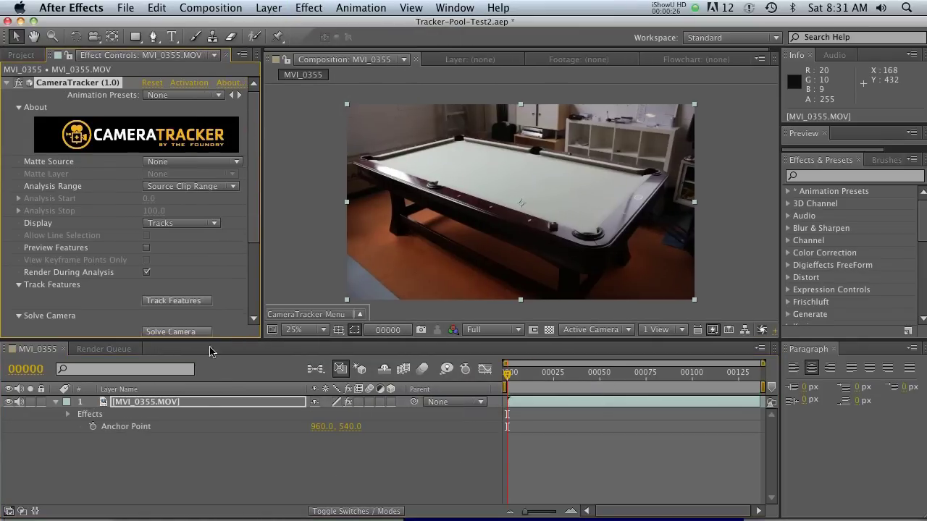
Expand CameraTracker's Tracking settings and review the feature count, thresholds and track validation options.
scroll(253, 223, "down", 2)
scroll(253, 222, "down", 3)
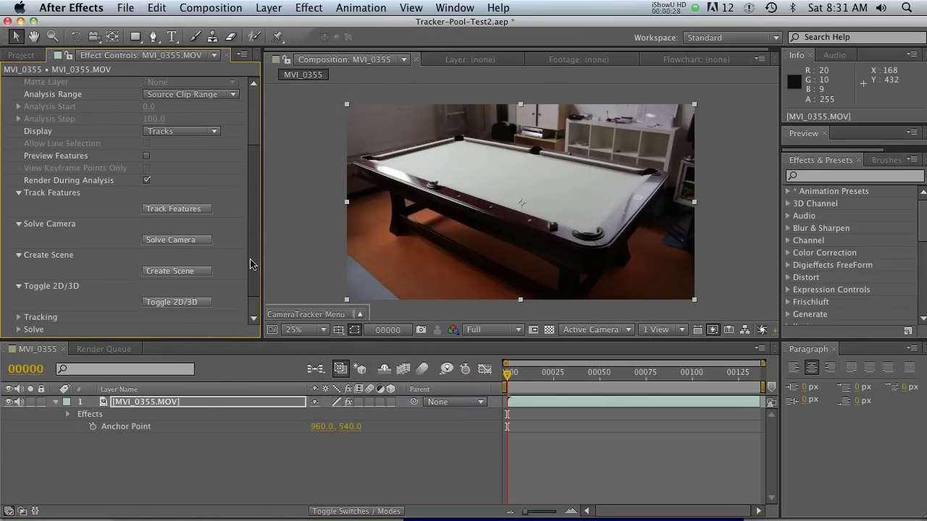
scroll(252, 247, "up", 1)
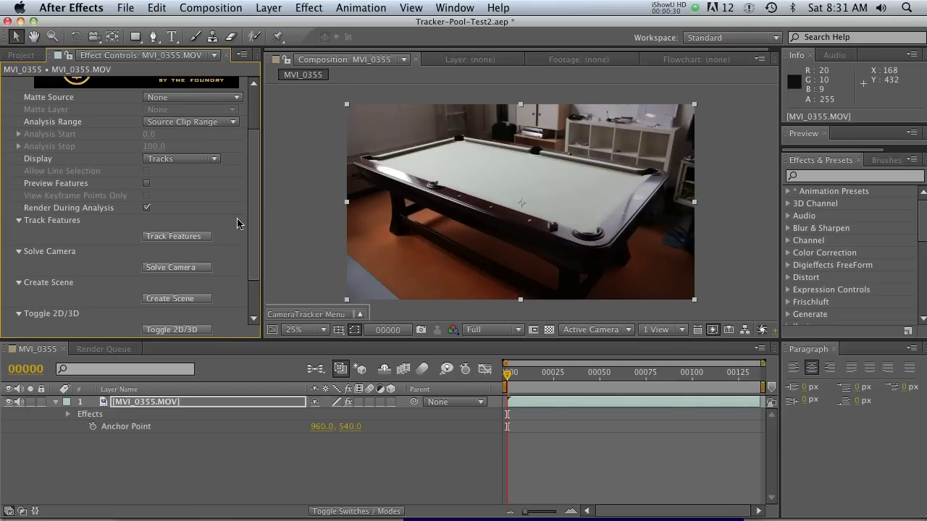
scroll(253, 213, "down", 3)
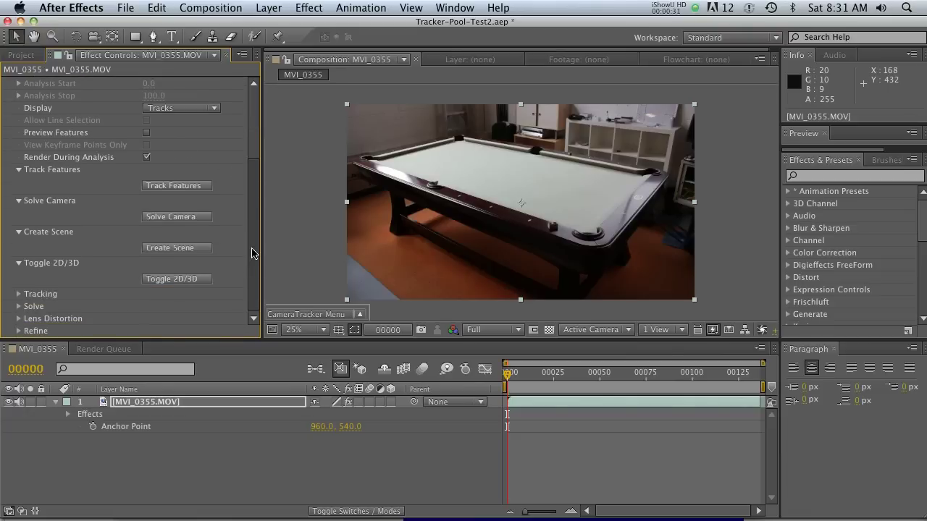
left_click(18, 296)
scroll(255, 233, "down", 5)
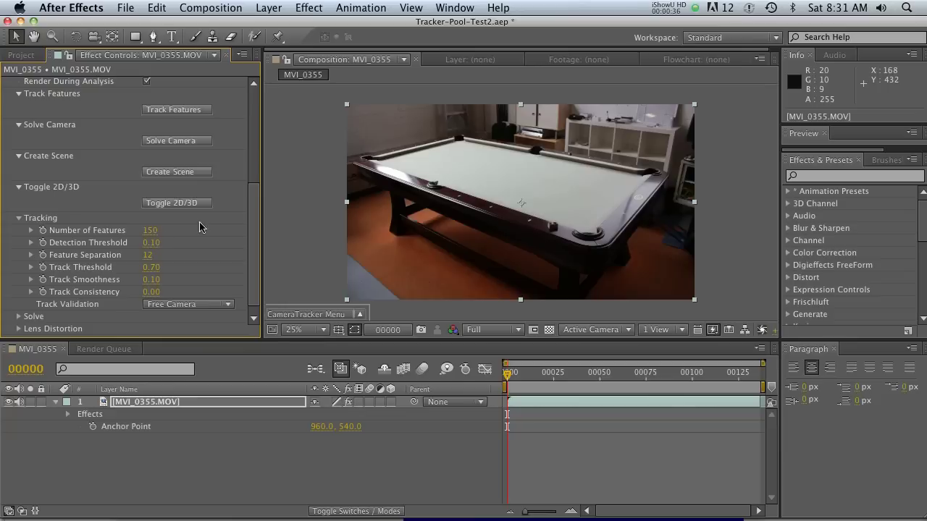
Enable Preview Features to display the candidate tracking points on the footage.
scroll(257, 203, "up", 4)
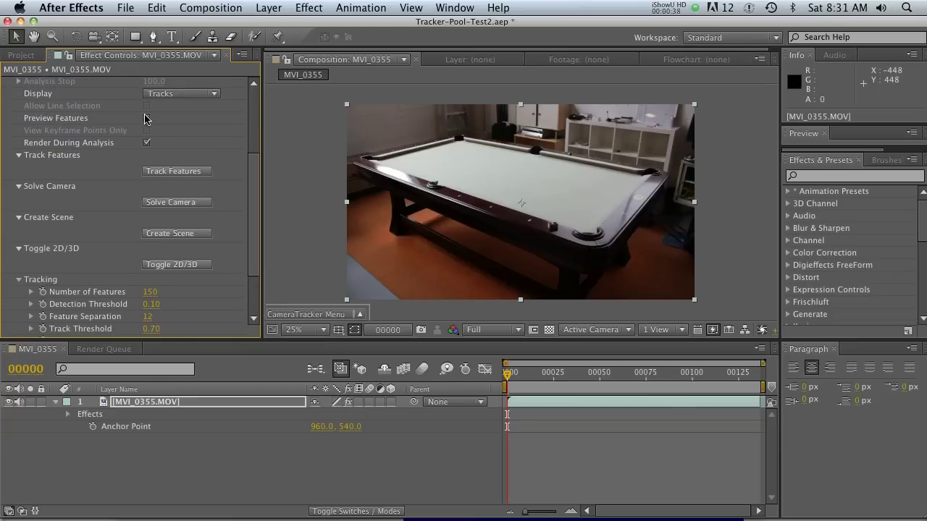
left_click(146, 118)
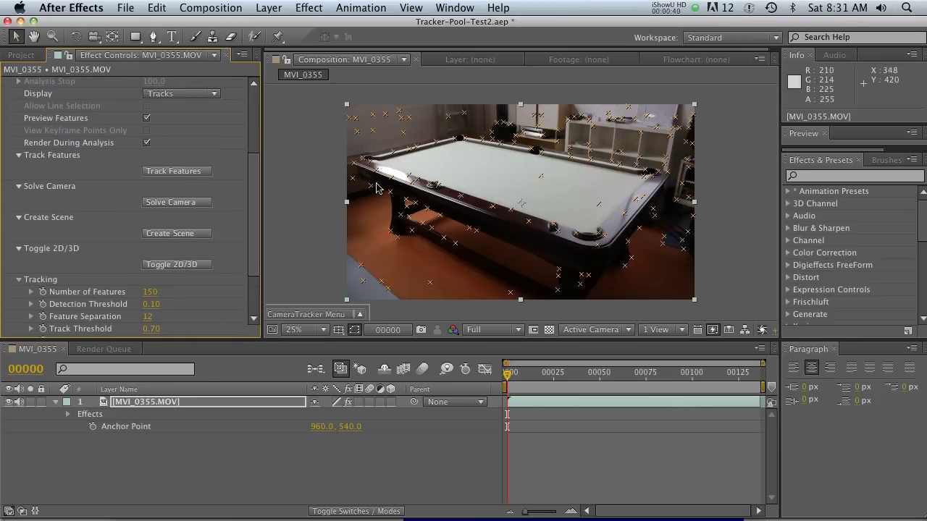
scroll(245, 226, "down", 2)
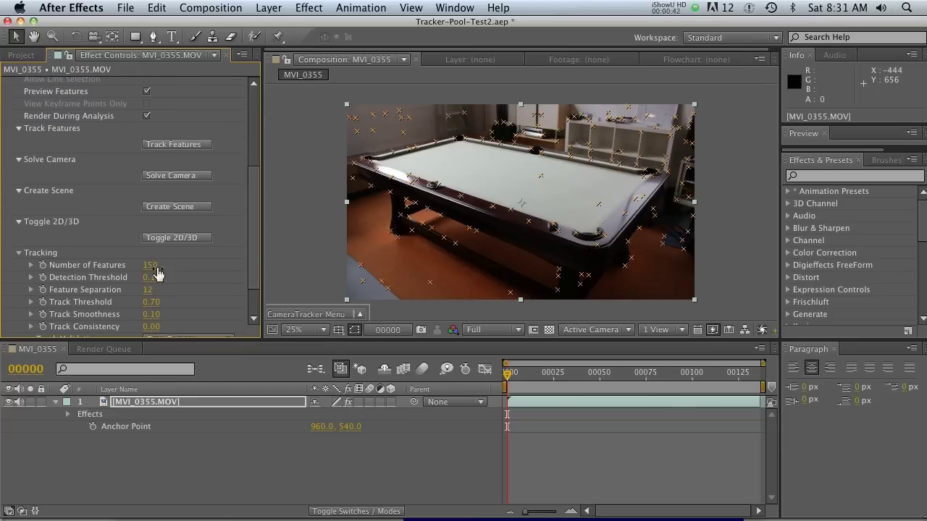
Run Track Features on the clip with the analysis range kept at Source Clip Range.
scroll(259, 235, "up", 7)
scroll(260, 206, "down", 2)
scroll(259, 206, "down", 2)
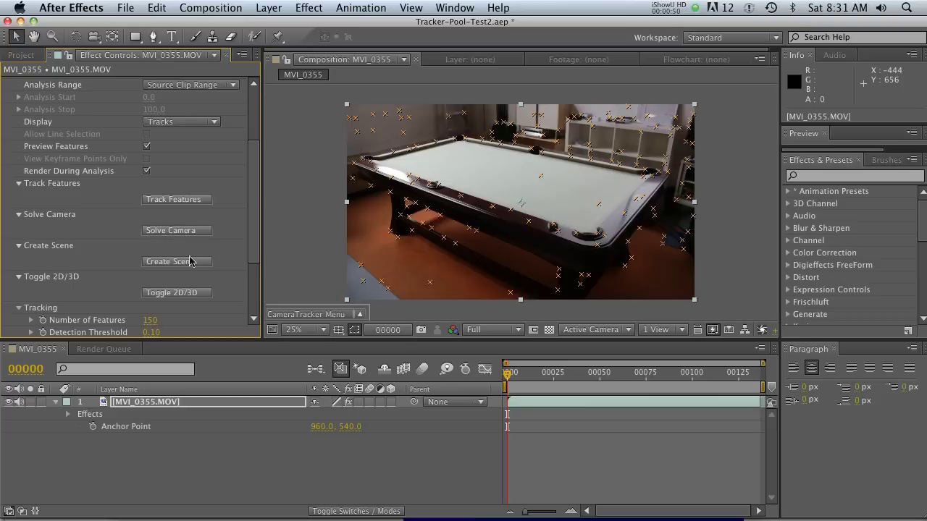
left_click(182, 203)
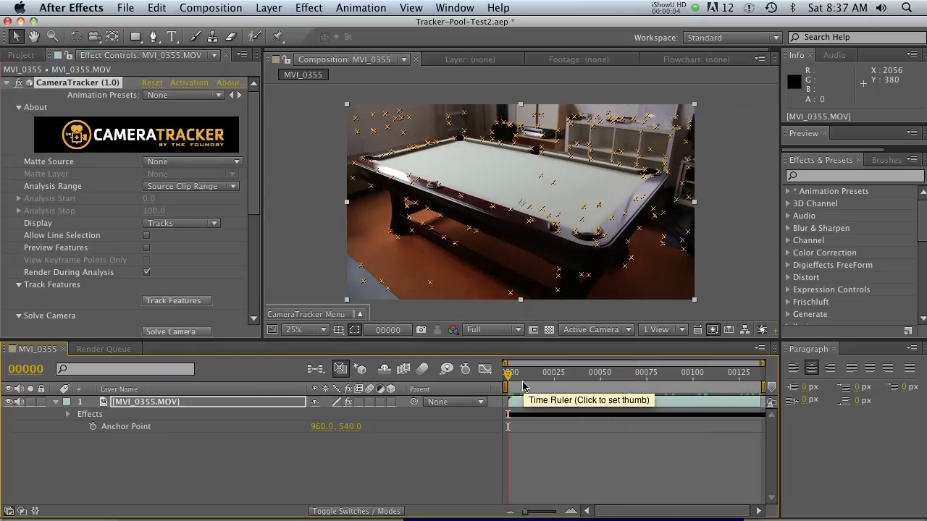
Solve the camera from the tracked features, review the reprojection error, and accept the solve report.
mouse_move(512, 381)
left_mouse_down()
mouse_move(733, 377)
mouse_move(719, 386)
mouse_move(509, 378)
left_mouse_up()
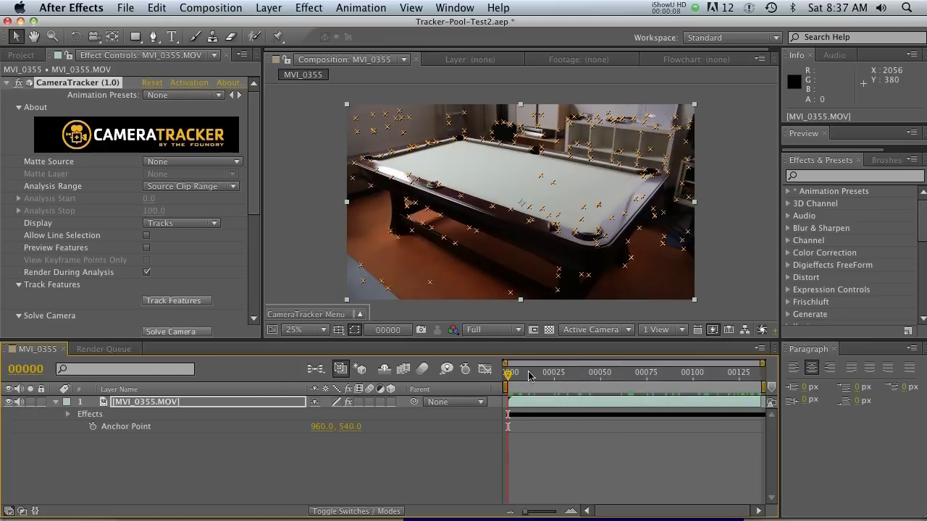
left_click_drag(254, 184, 250, 231)
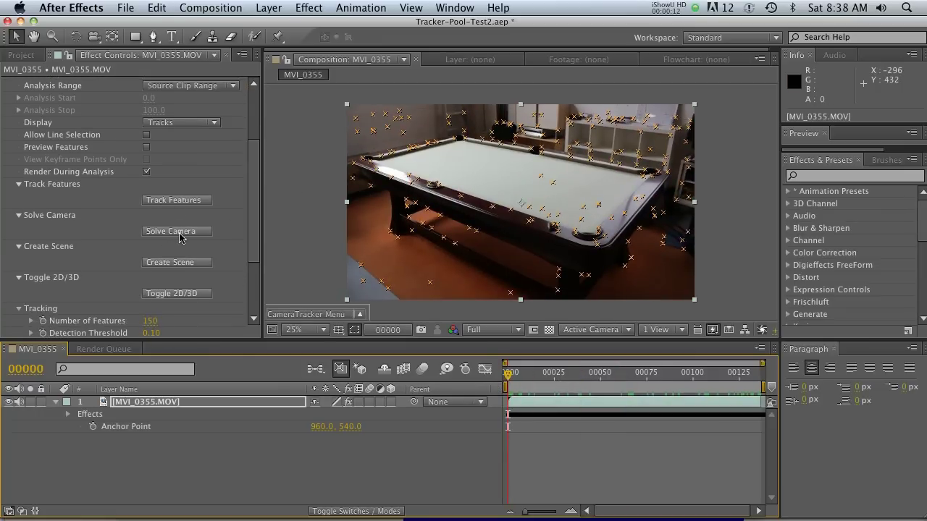
left_click(179, 231)
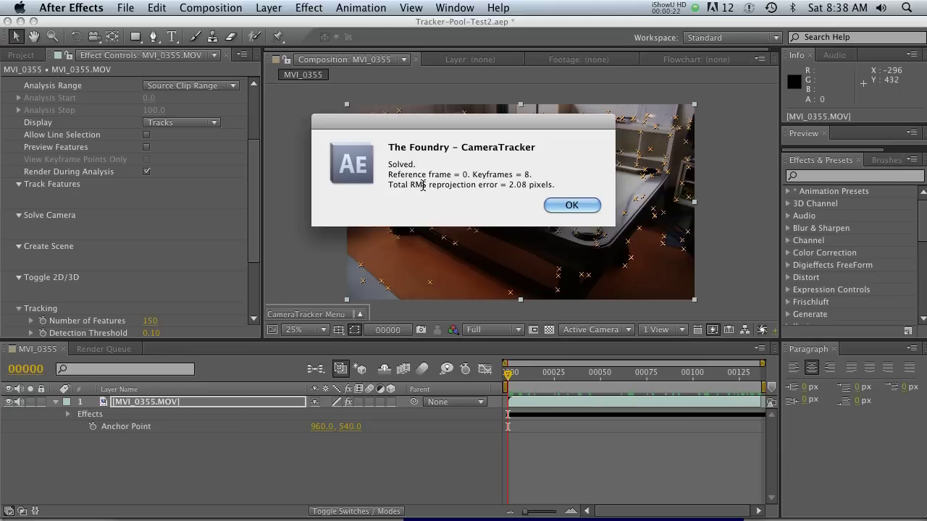
left_click_drag(555, 185, 518, 188)
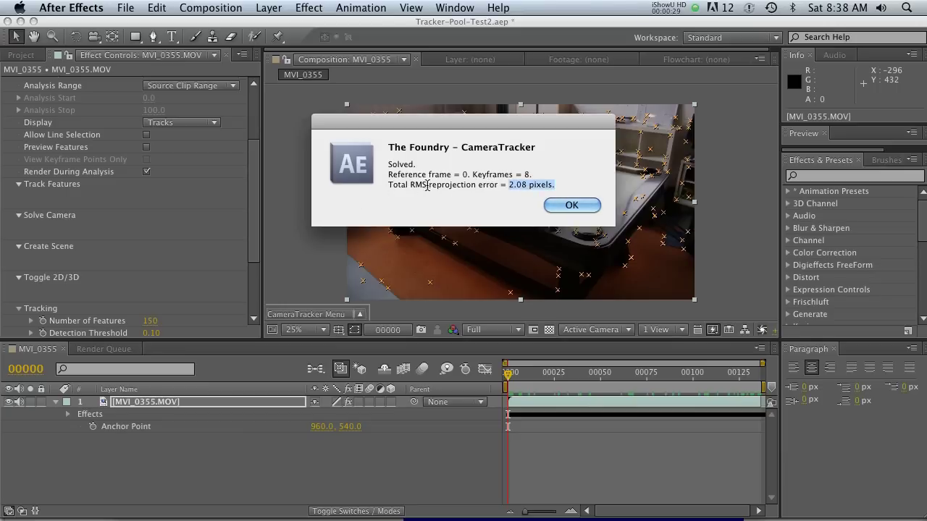
left_click(510, 186)
left_click_drag(510, 186, 552, 186)
left_click(571, 207)
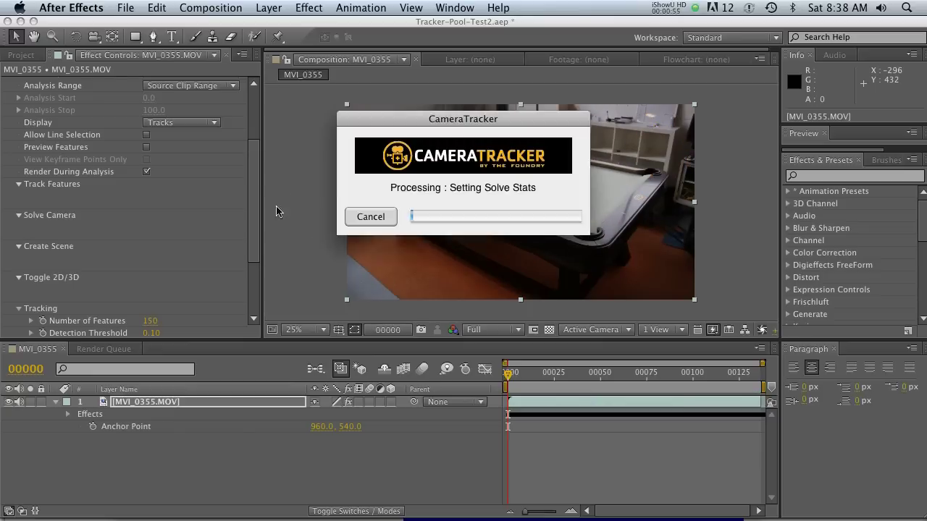
Expand CameraTracker's Refine settings and review the track and solve error values and thresholds.
left_click_drag(255, 178, 255, 221)
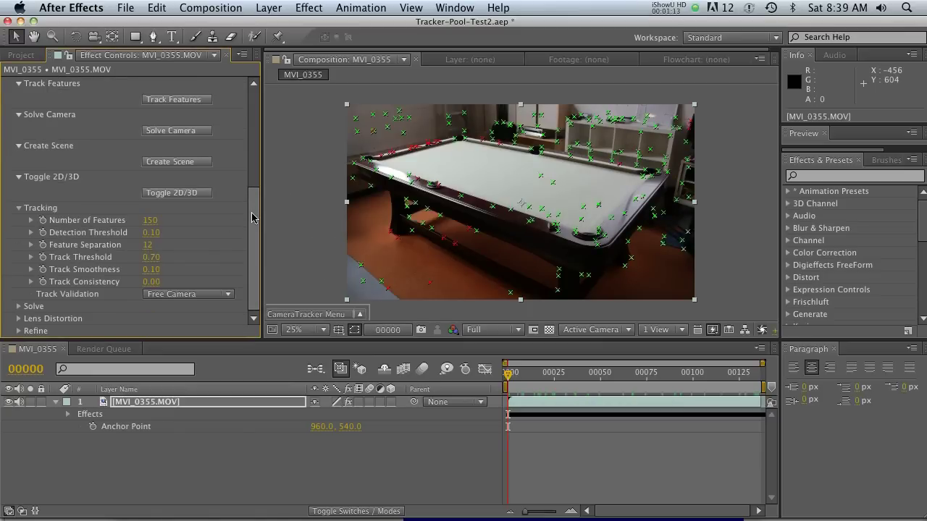
left_click(20, 331)
left_click_drag(255, 101, 258, 245)
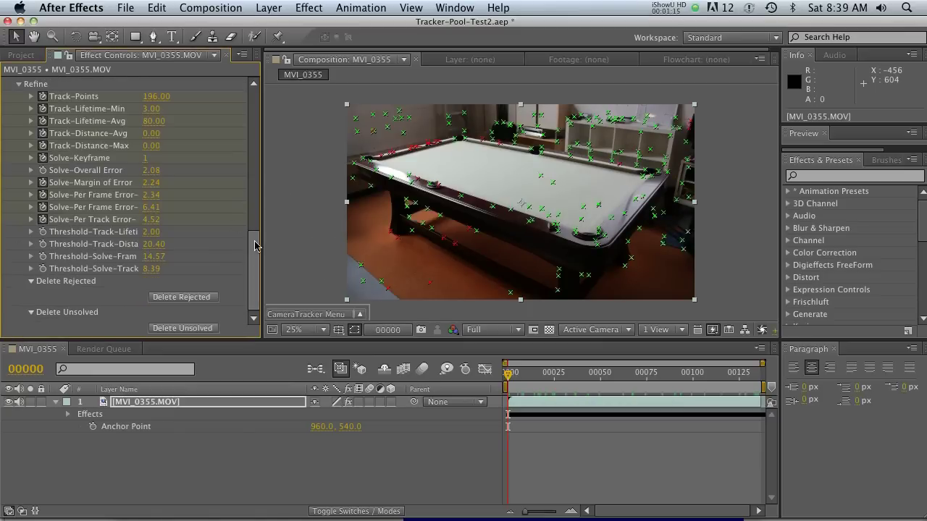
scroll(74, 127, "up", 1)
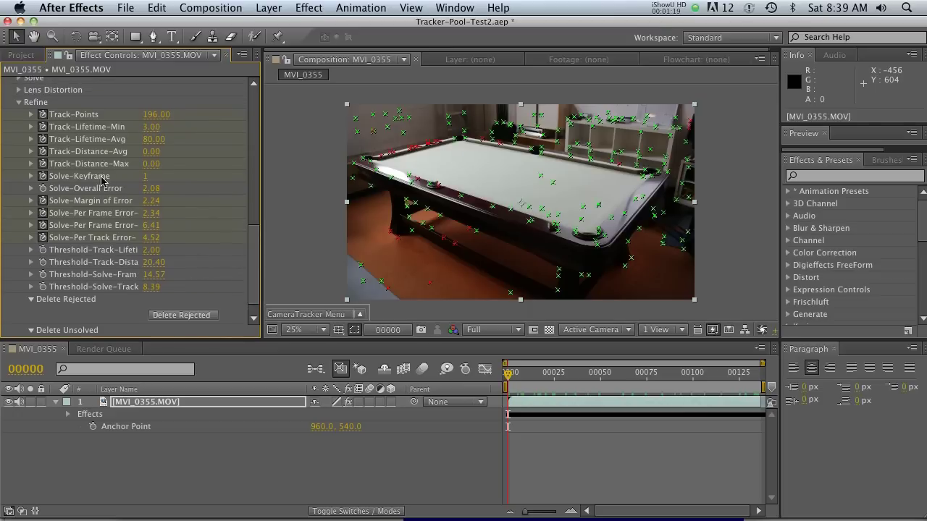
Set the CameraTracker display mode to Point Quality.
left_click_drag(255, 286, 253, 174)
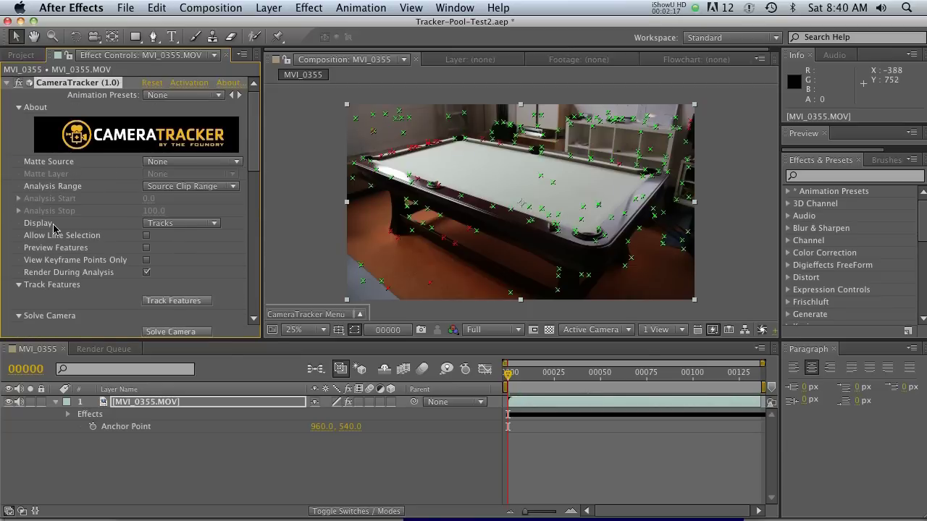
left_click(199, 226)
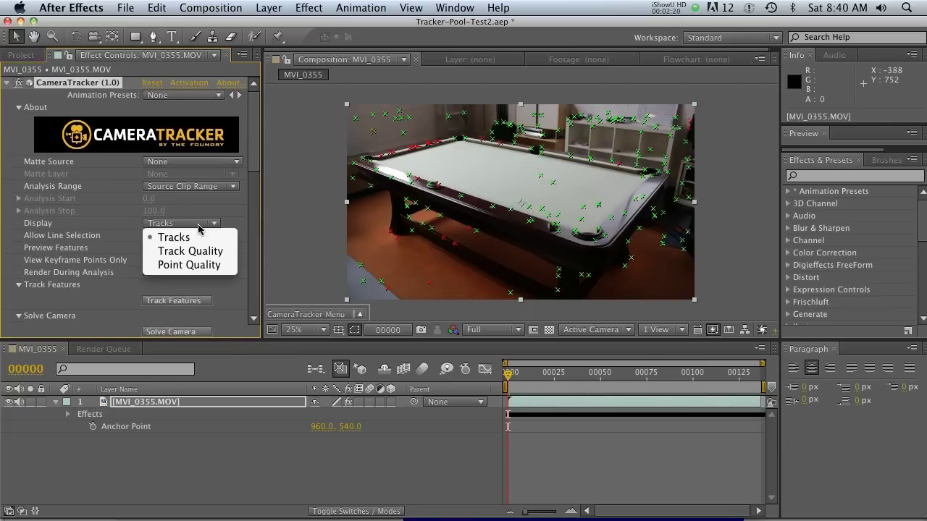
left_click(194, 265)
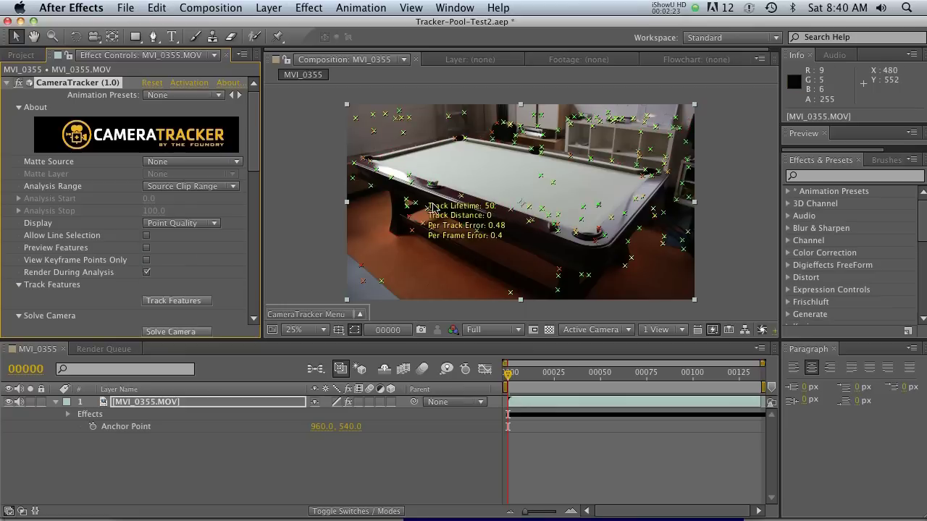
Move to frame 97 and inspect the quality and error values of track points around the pool table.
left_click_drag(546, 378, 692, 378)
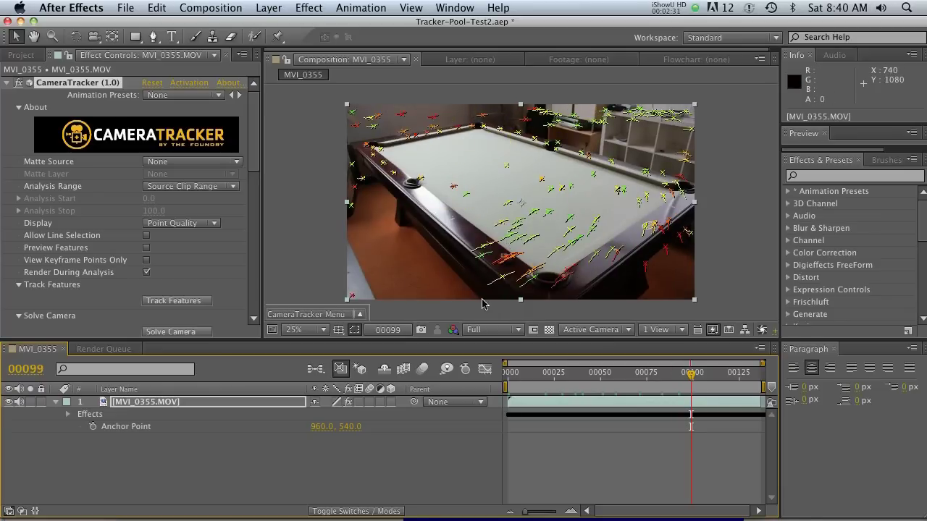
left_click_drag(705, 377, 686, 382)
left_click(402, 120)
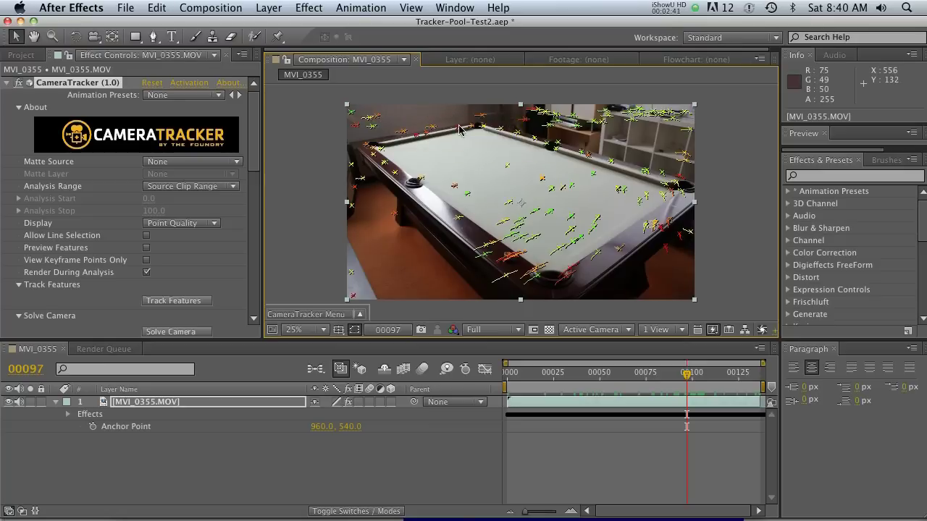
mouse_move(425, 137)
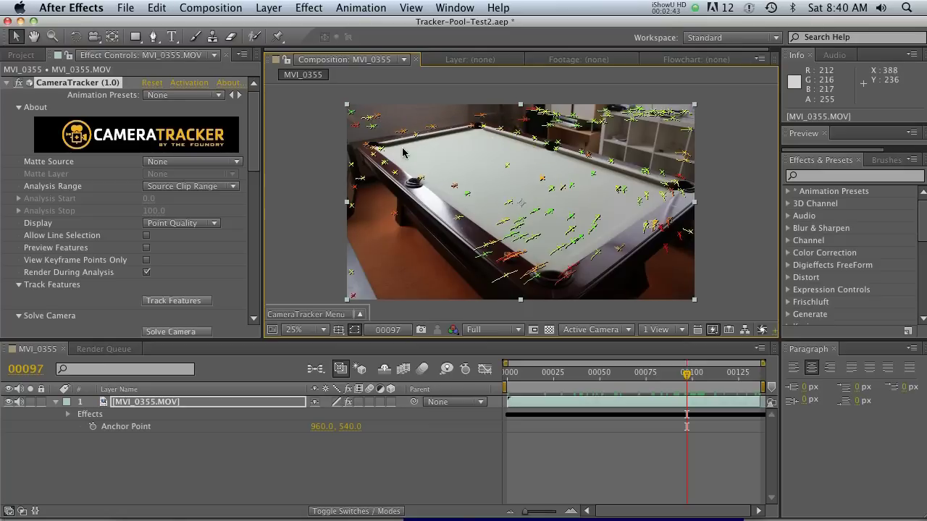
mouse_move(614, 294)
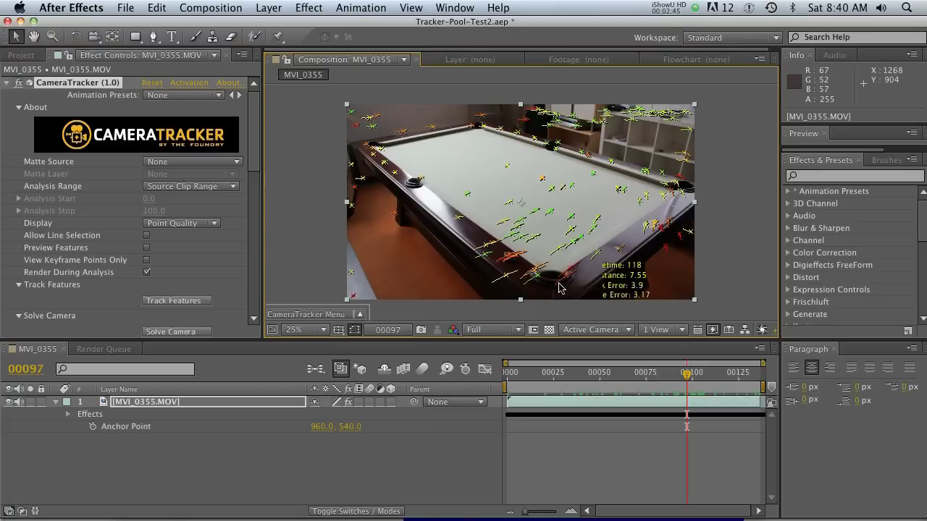
mouse_move(681, 240)
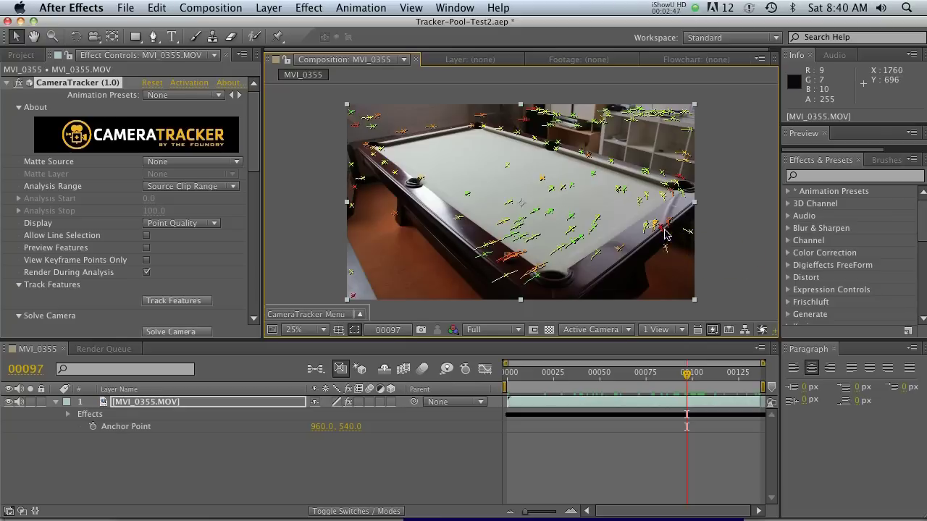
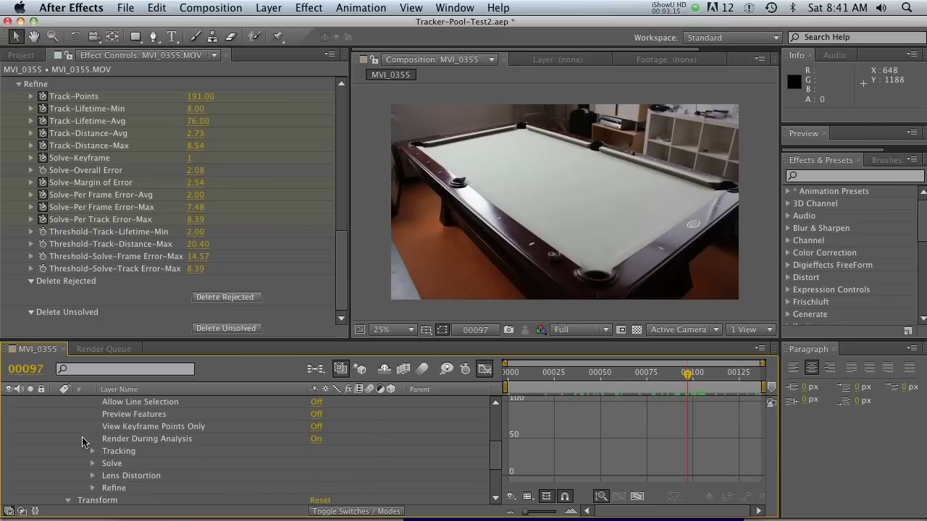
Display the Solve-Per Frame Error-Max curve from the clip's Refine settings and examine its peaks between frames 76 and 100.
left_click(92, 488)
scroll(194, 459, "down", 4)
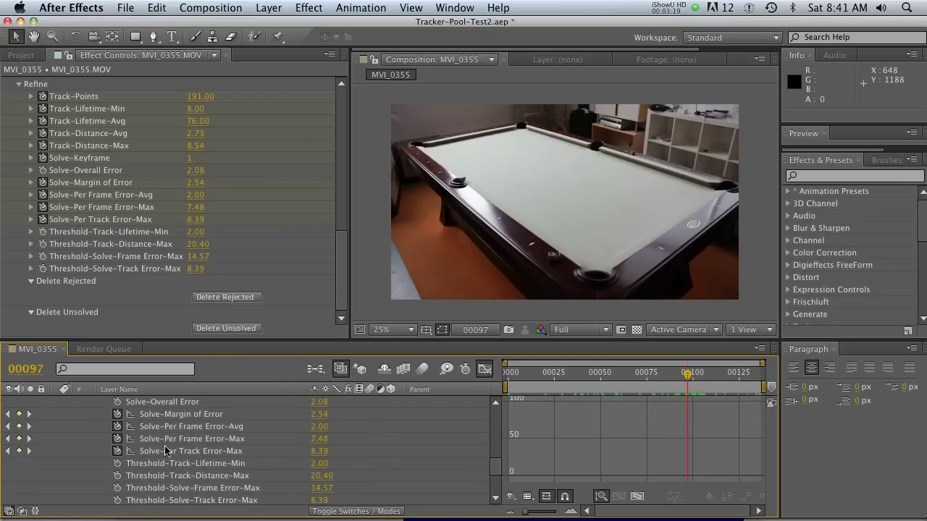
left_click(127, 439)
left_click(259, 439)
left_click_drag(691, 373, 647, 373)
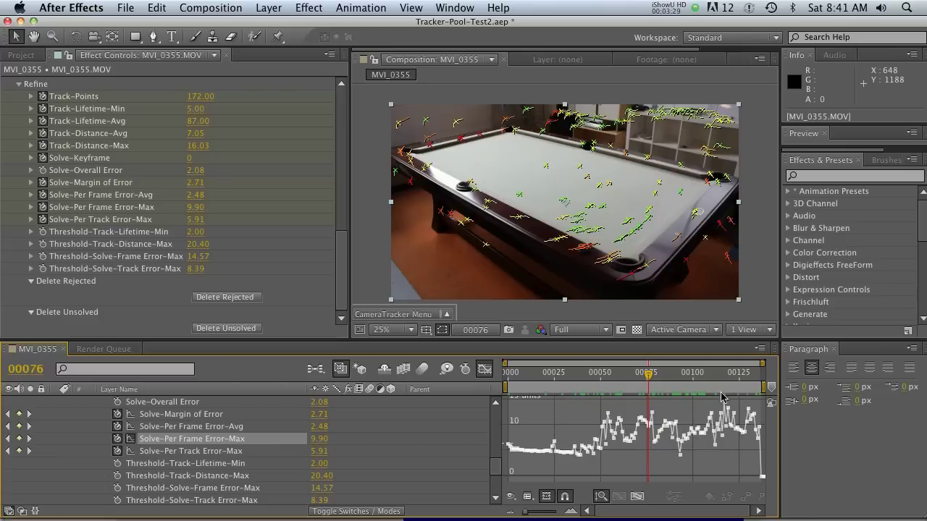
left_click_drag(654, 384, 693, 384)
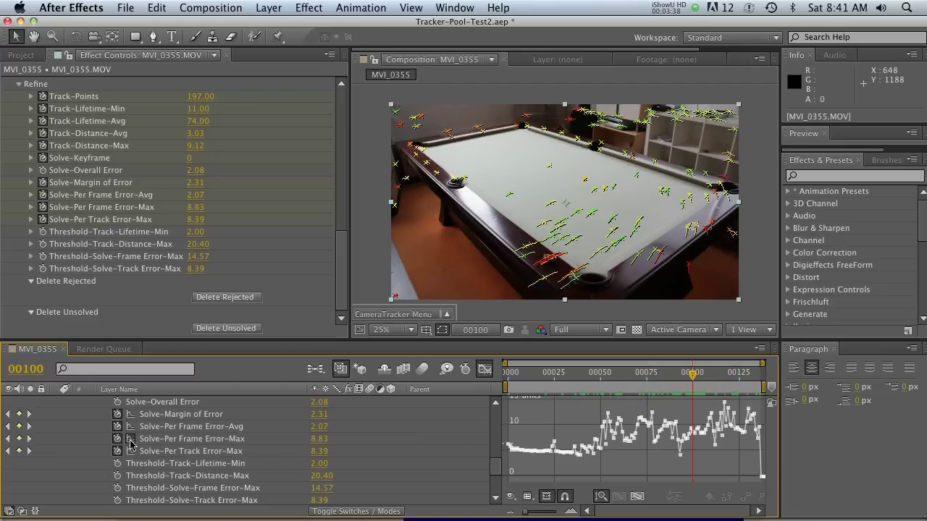
Lower Threshold-Solve-Frame Error-Max to 7.97 and delete the rejected tracks.
left_click(207, 489)
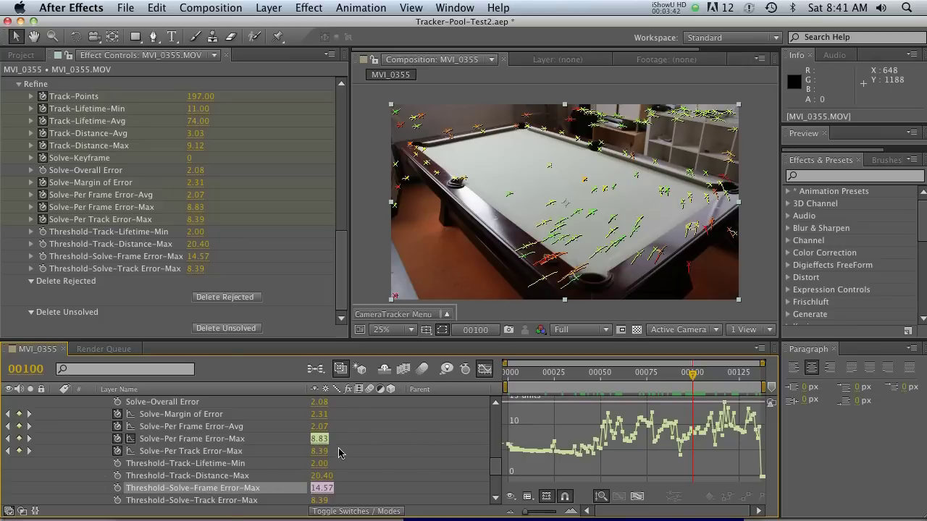
left_click_drag(329, 495, 554, 455)
left_click_drag(328, 495, 120, 490)
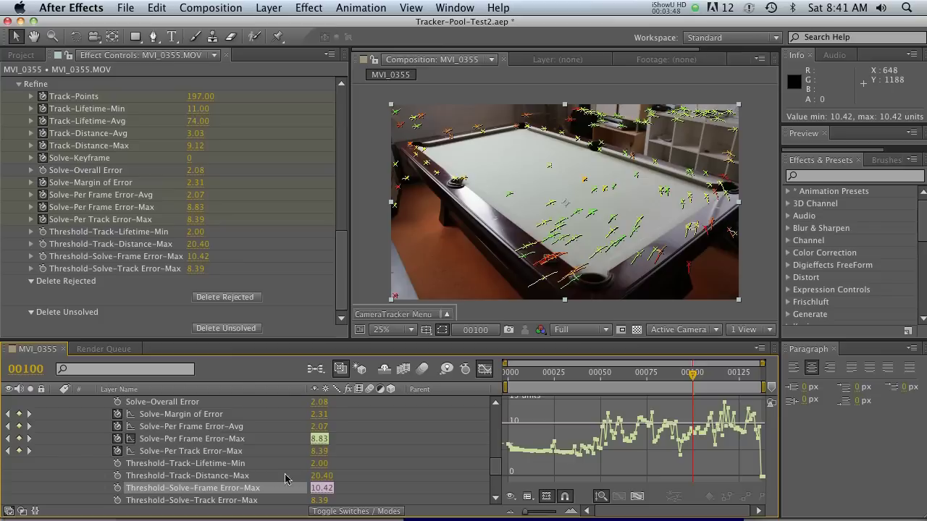
left_click_drag(330, 490, 216, 488)
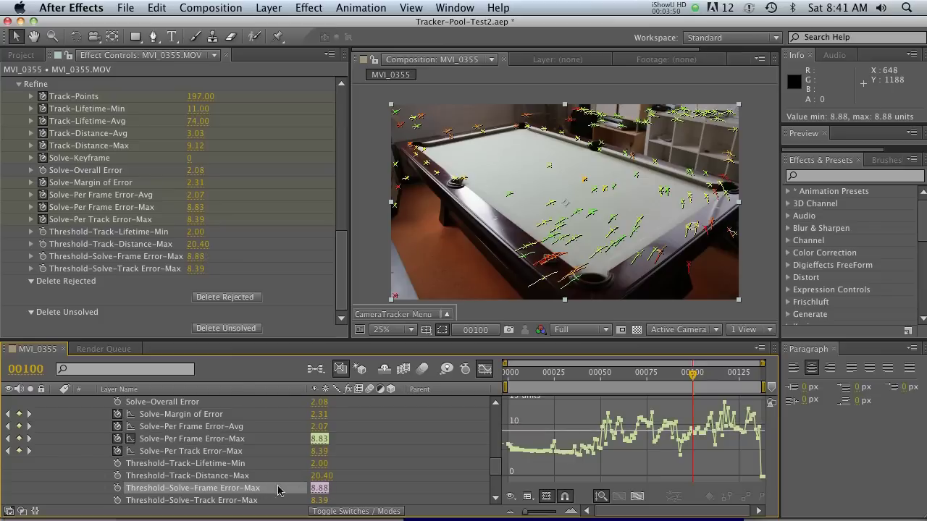
left_click_drag(323, 492, 259, 488)
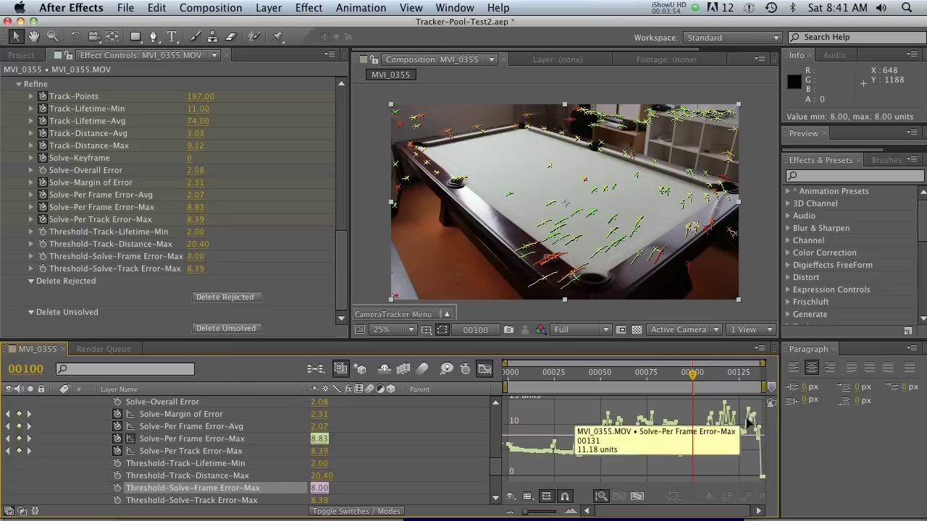
left_click(221, 297)
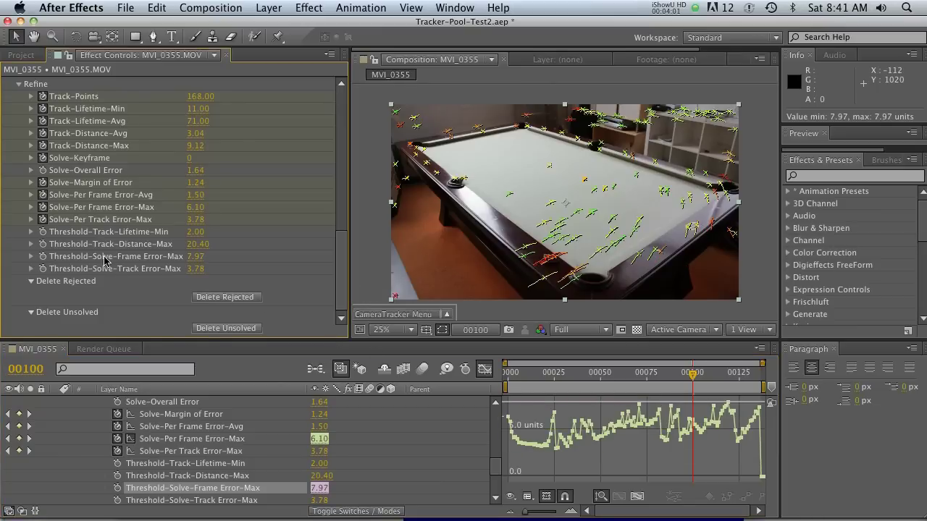
Check the remaining track points at frame 54, solve the camera again and accept the solve report.
scroll(341, 246, "up", 8)
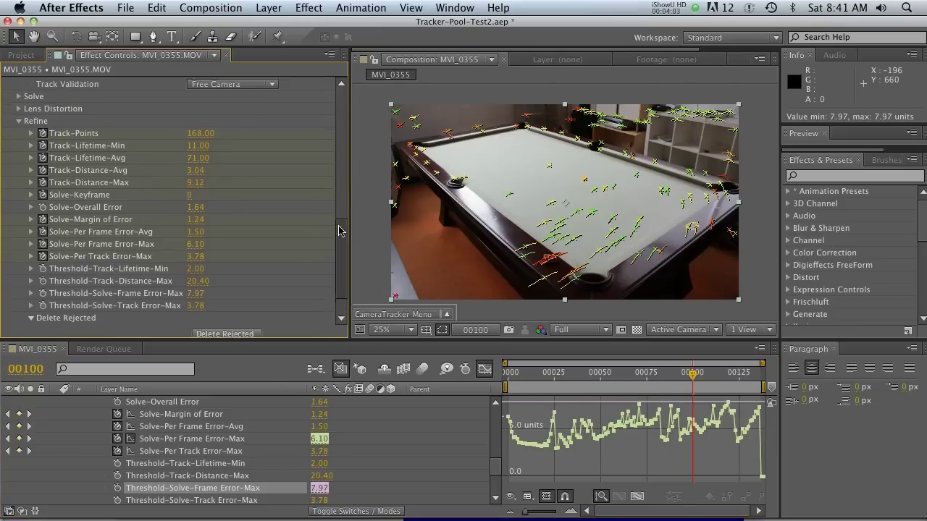
left_click_drag(693, 374, 598, 379)
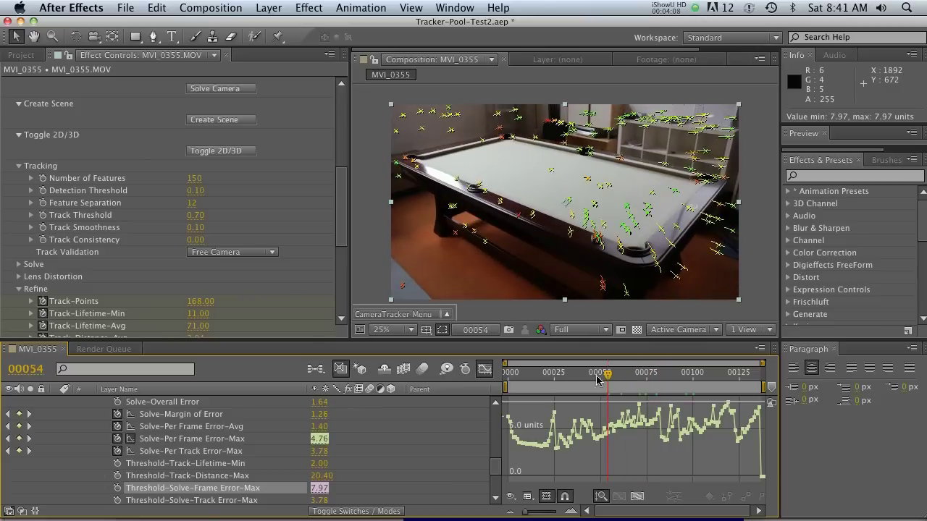
scroll(318, 227, "up", 8)
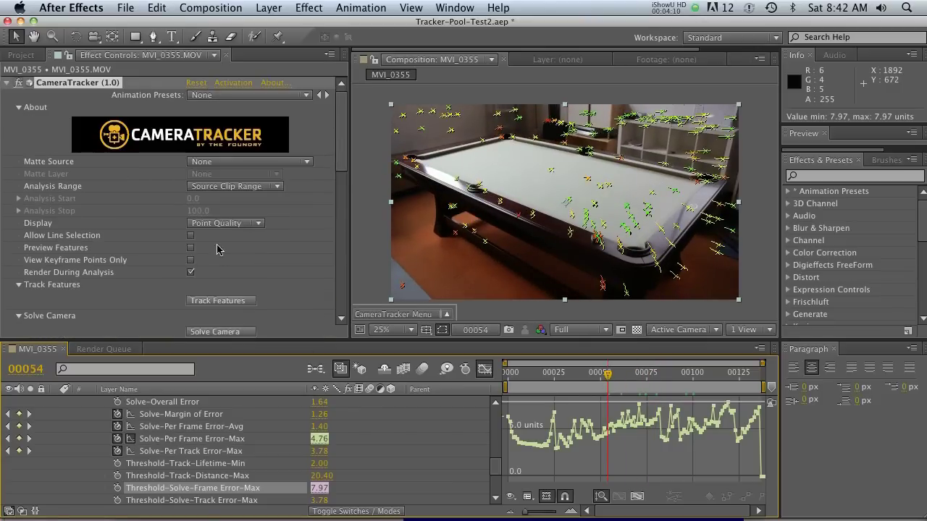
left_click(225, 331)
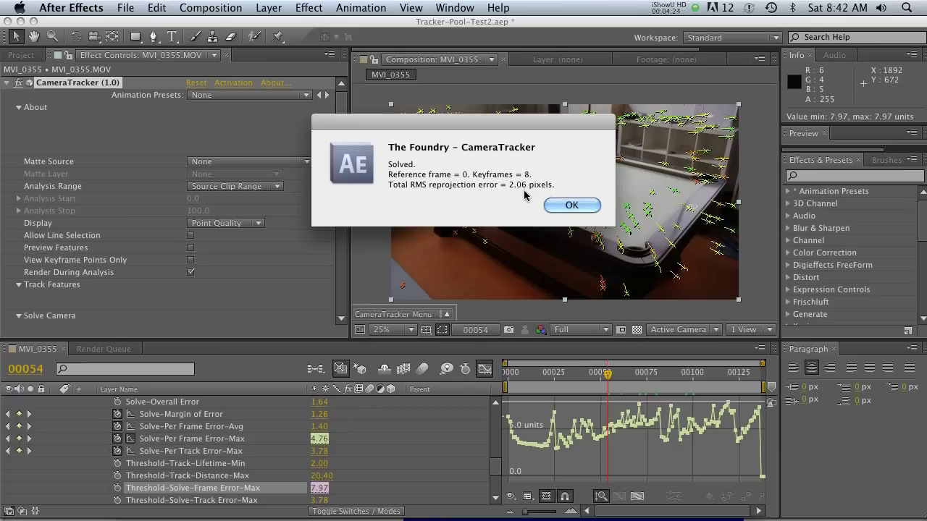
left_click(572, 205)
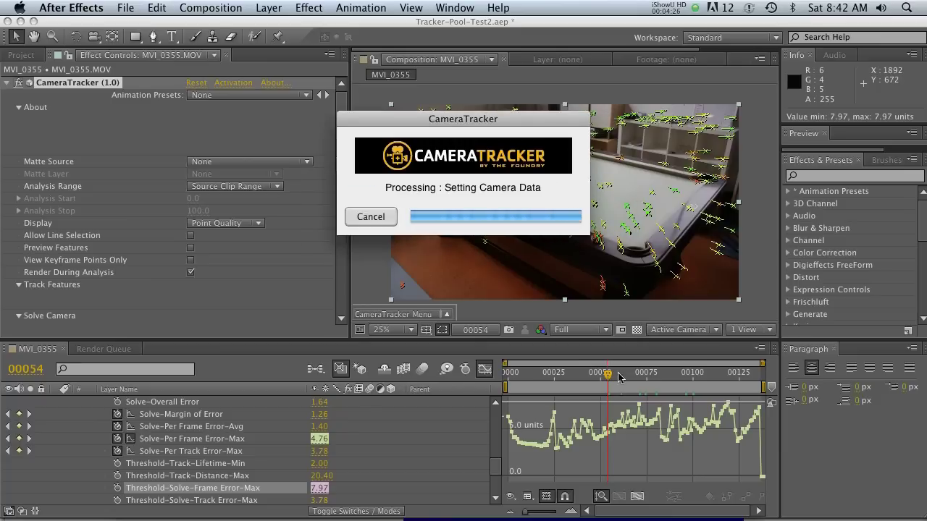
Return to frame 0, re-solve the camera with the refined tracks and accept the reported result.
left_click(656, 374)
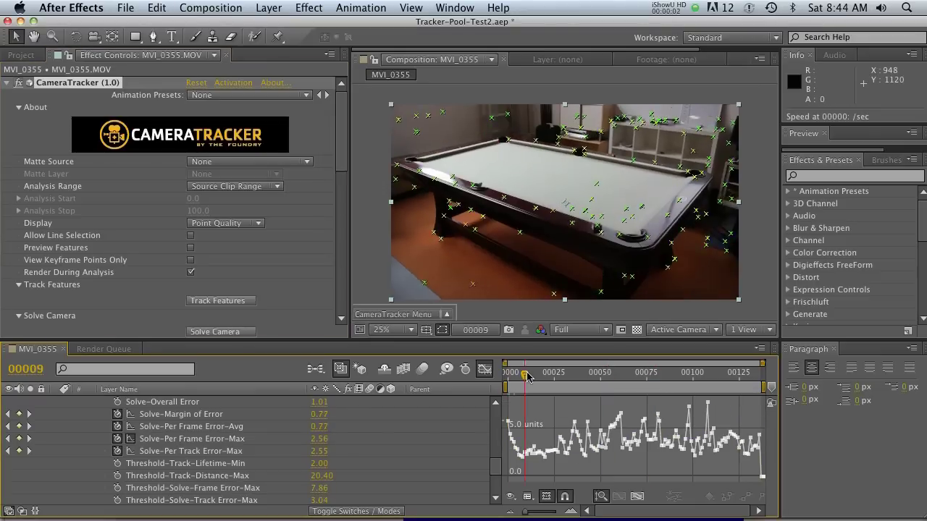
mouse_move(522, 374)
left_mouse_down()
mouse_move(646, 377)
mouse_move(753, 393)
mouse_move(512, 395)
mouse_move(507, 385)
left_mouse_up()
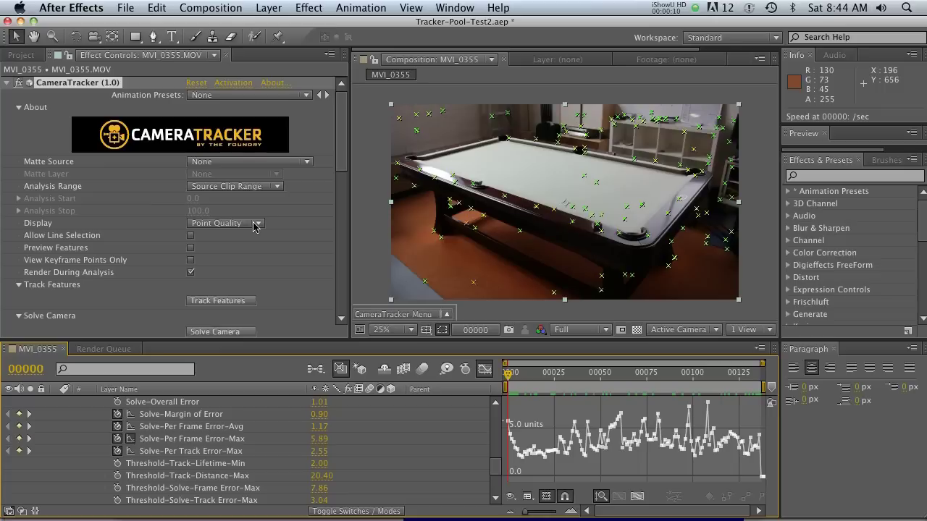
left_click(233, 333)
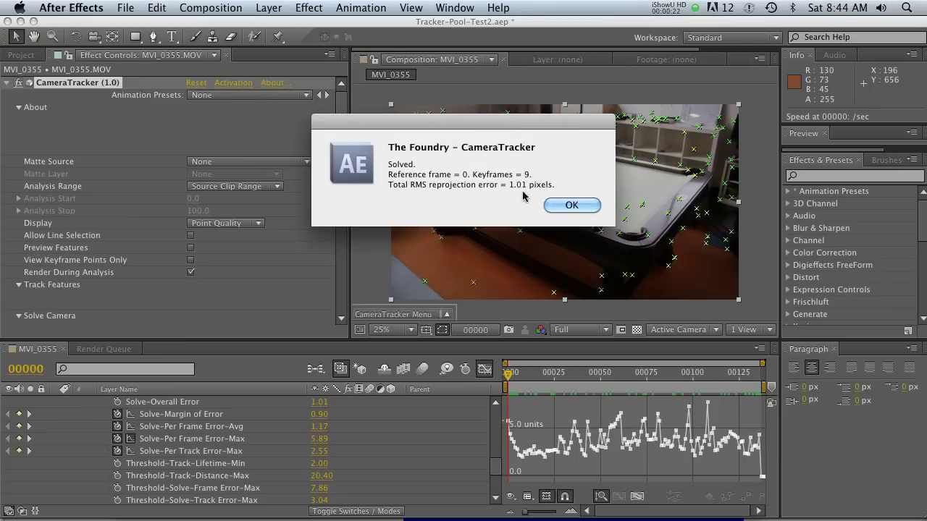
left_click(560, 208)
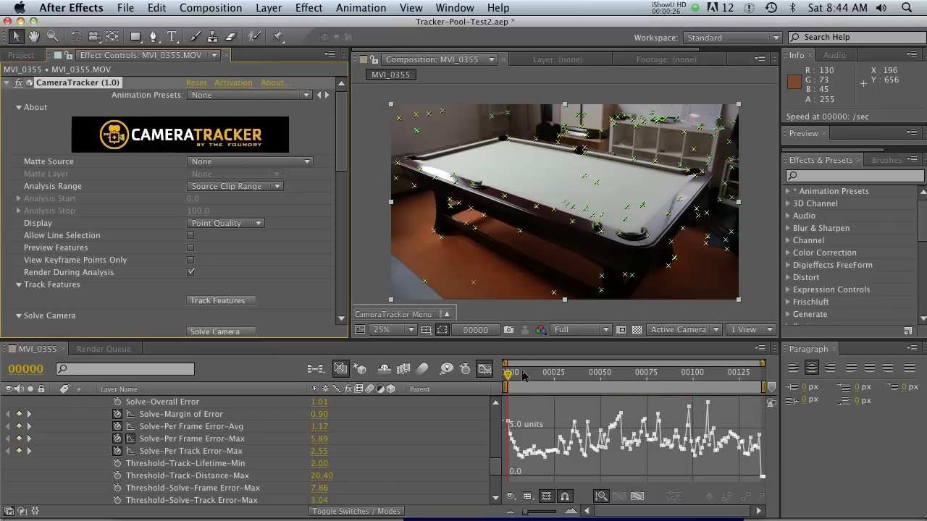
Collapse the clip layer's properties and create the CameraTracker scene from the solved camera.
scroll(382, 418, "up", 2)
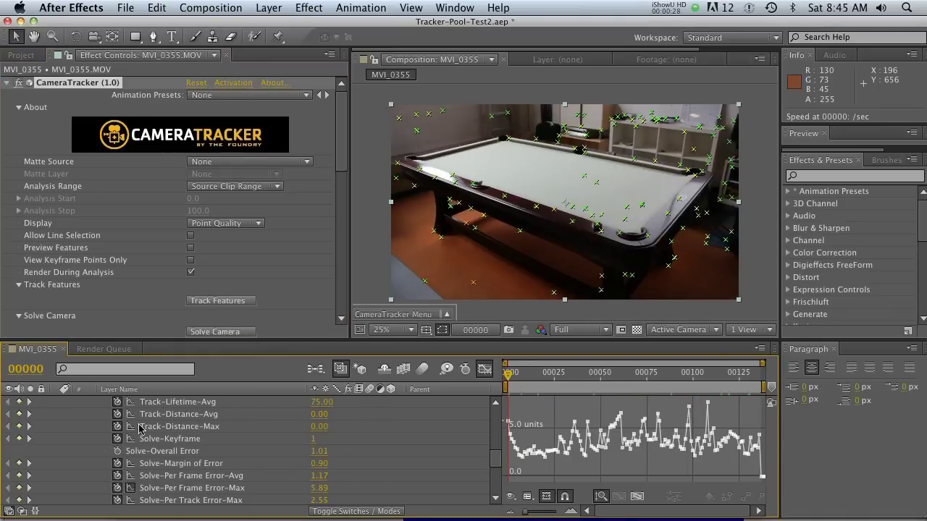
scroll(139, 429, "up", 10)
left_click(71, 415)
left_click(56, 402)
left_click(135, 403)
left_click_drag(345, 165, 312, 205)
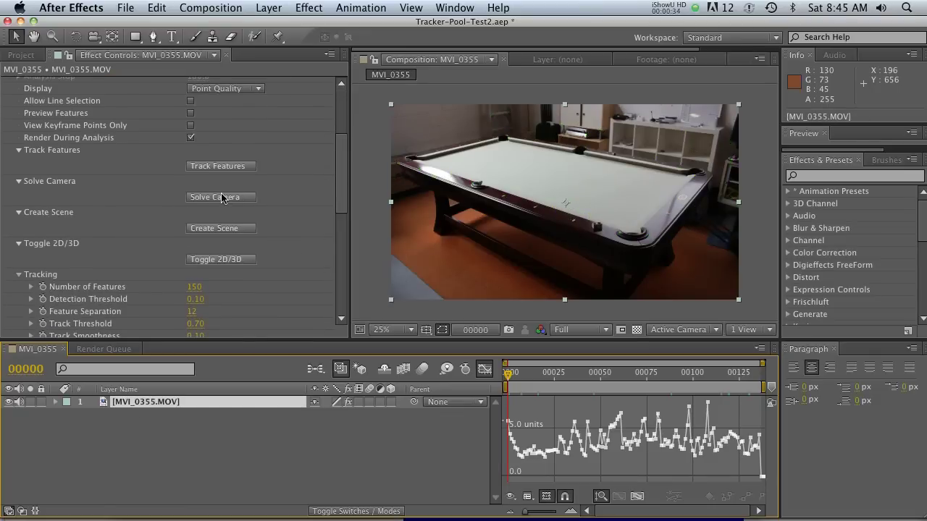
left_click(233, 230)
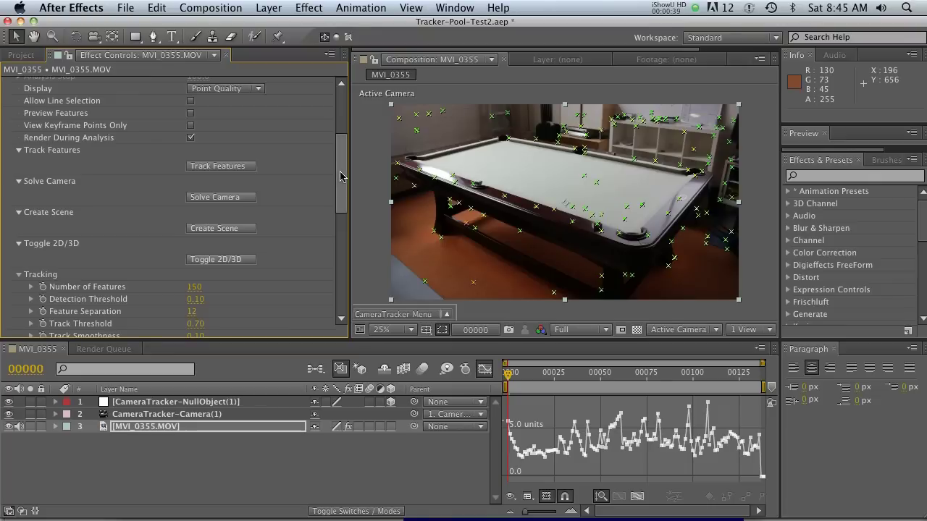
Switch the timeline from the graph editor to layer bars and select the generated CameraTracker null object layer.
left_click(137, 416)
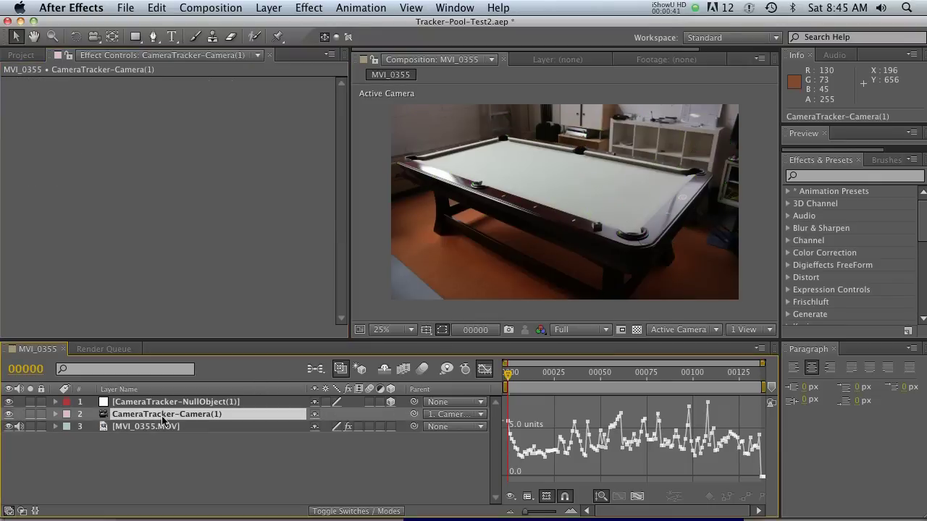
left_click(481, 371)
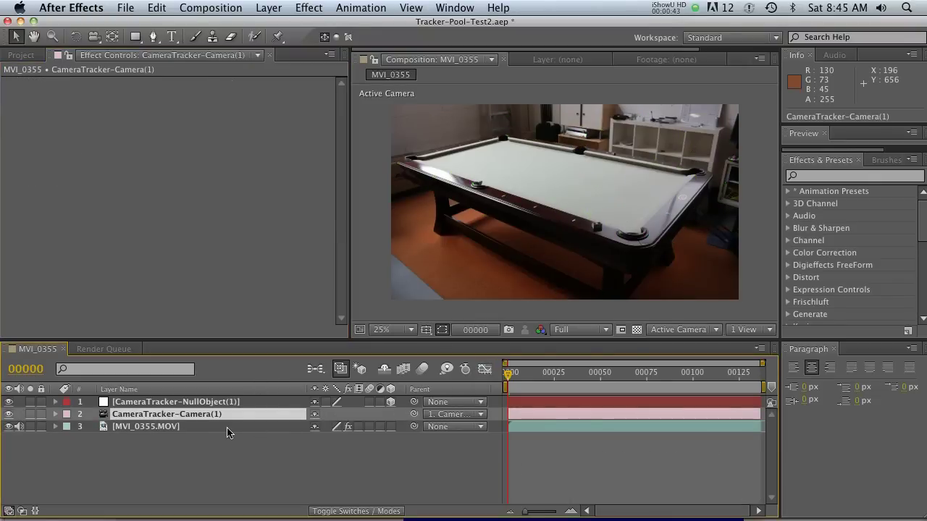
left_click(160, 404)
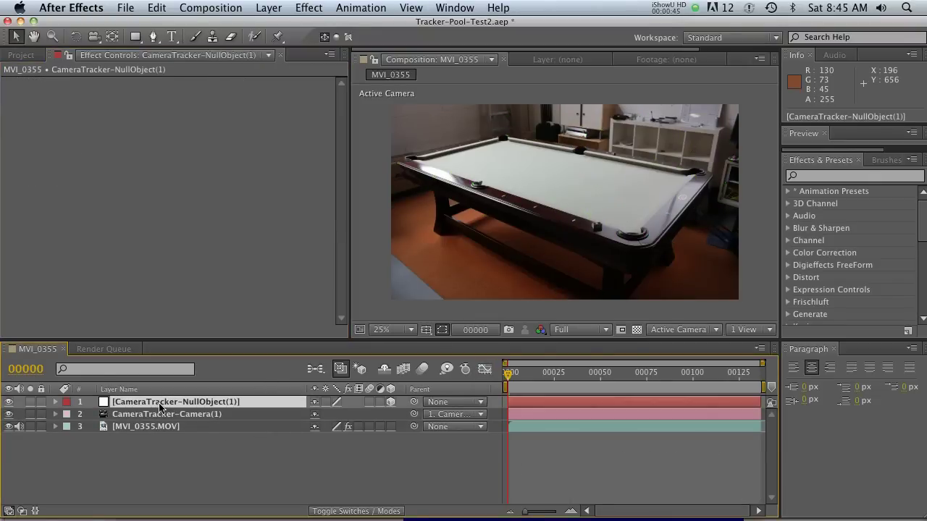
Select the MVI_0355.MOV layer and preview the composition from frame 0.
left_click_drag(516, 374, 488, 374)
left_click(156, 428)
key("KP_0")
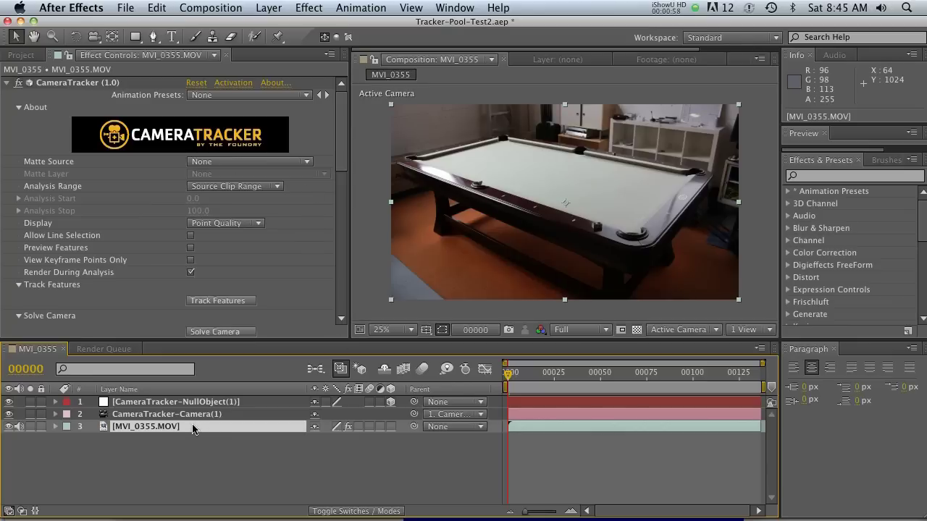
Select the CameraTracker effect to show its track points and review its track selection commands.
left_click(54, 83)
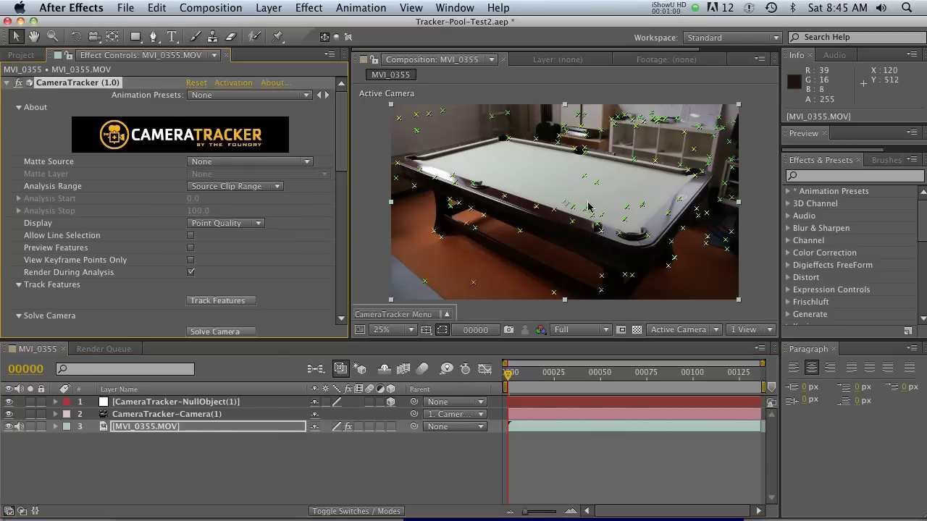
mouse_move(483, 291)
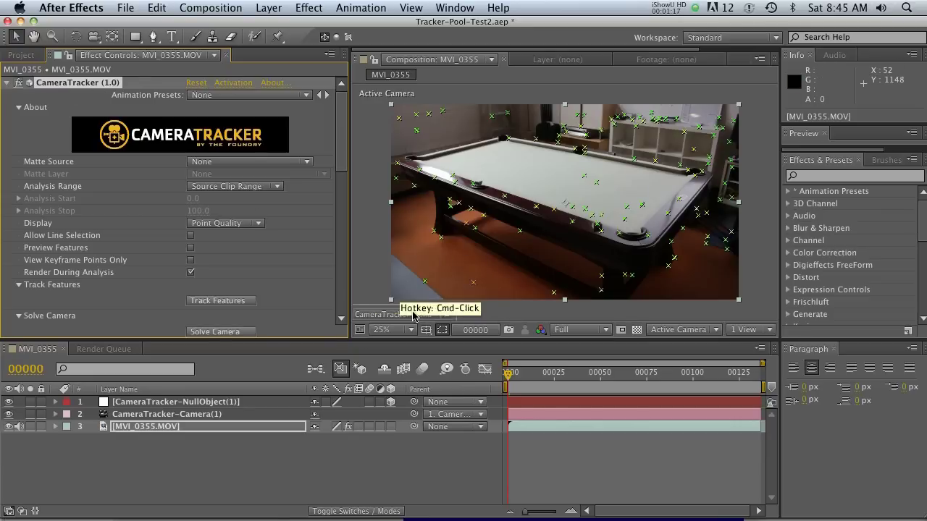
left_click(443, 316)
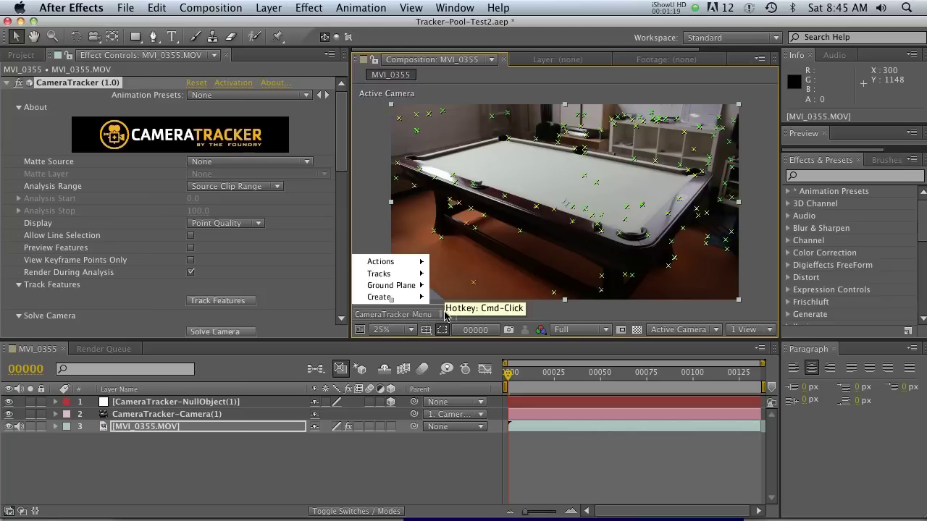
mouse_move(403, 267)
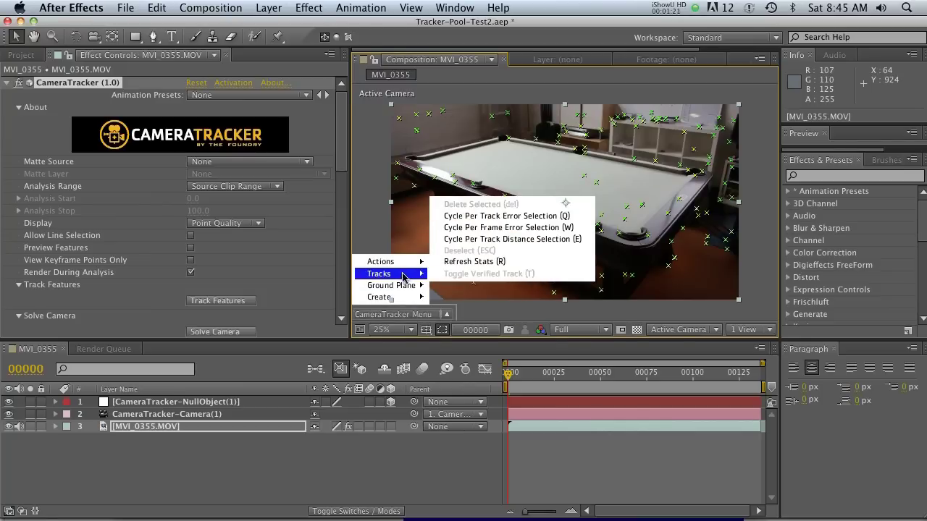
left_click(566, 450)
Reselect the clip's CameraTracker effect, move to frame 57 and inspect the track points on the table surface.
left_click(187, 427)
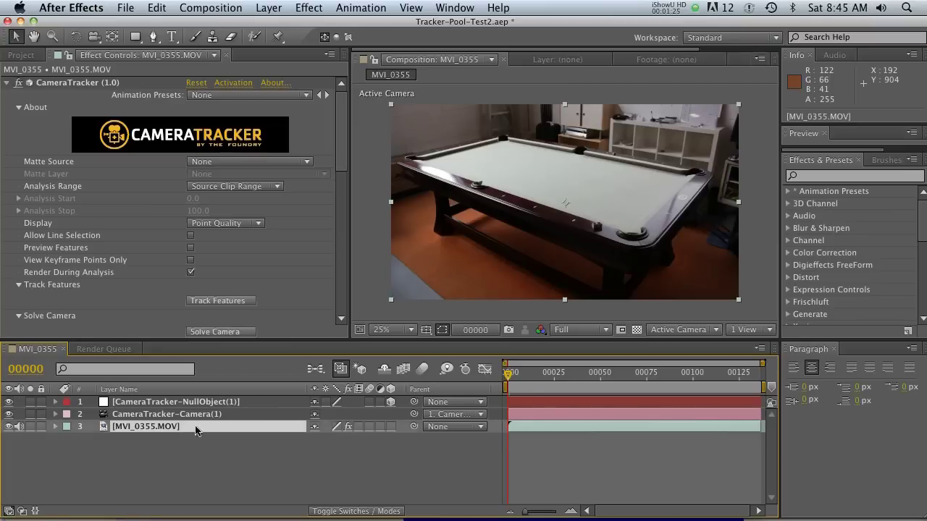
left_click(519, 372)
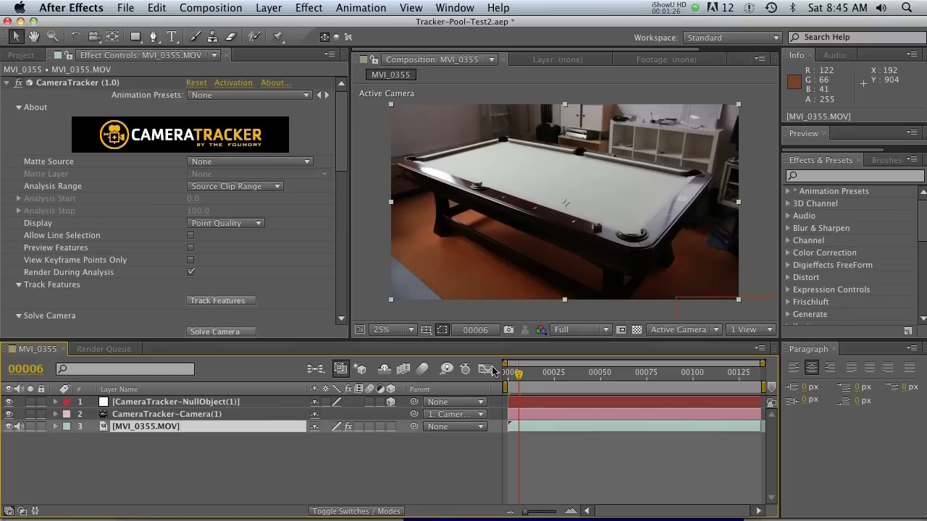
left_click(73, 86)
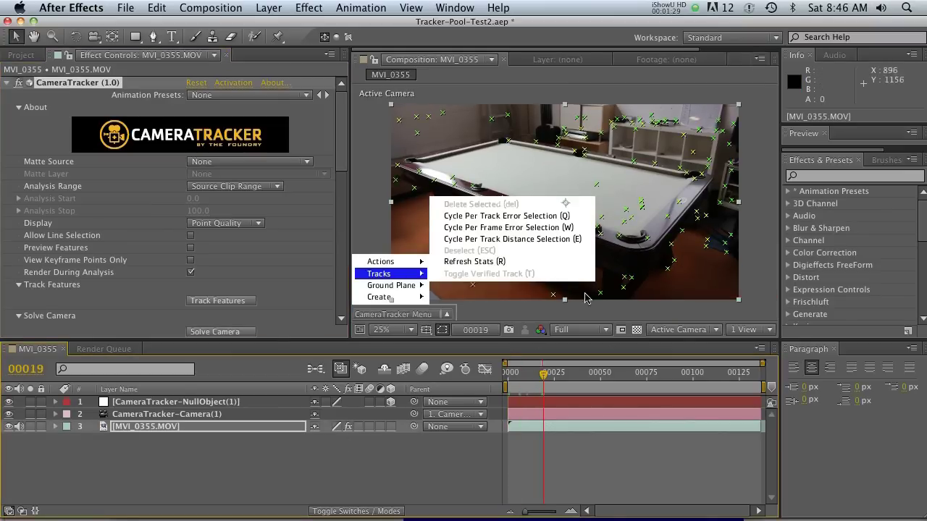
left_click(543, 372)
mouse_move(546, 382)
left_mouse_down()
mouse_move(741, 386)
mouse_move(552, 382)
left_mouse_up()
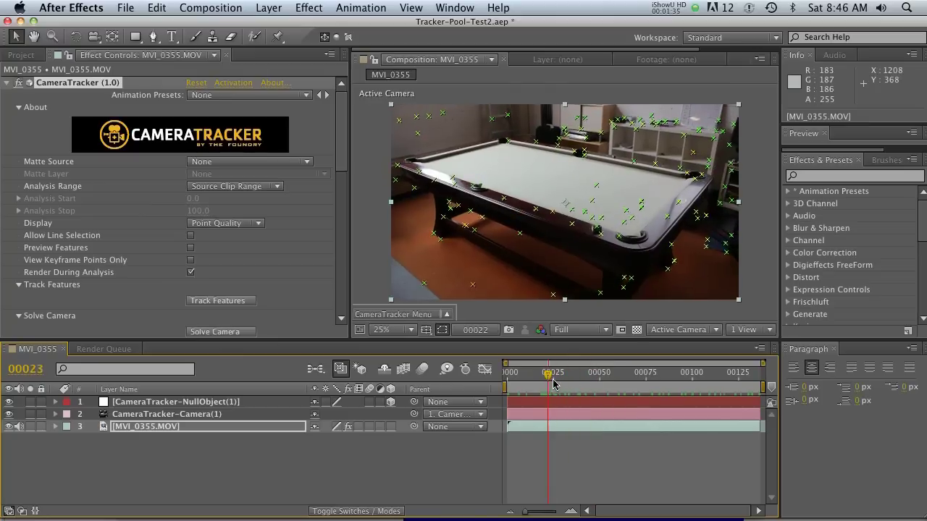
mouse_move(593, 189)
left_click_drag(553, 382, 613, 382)
mouse_move(637, 201)
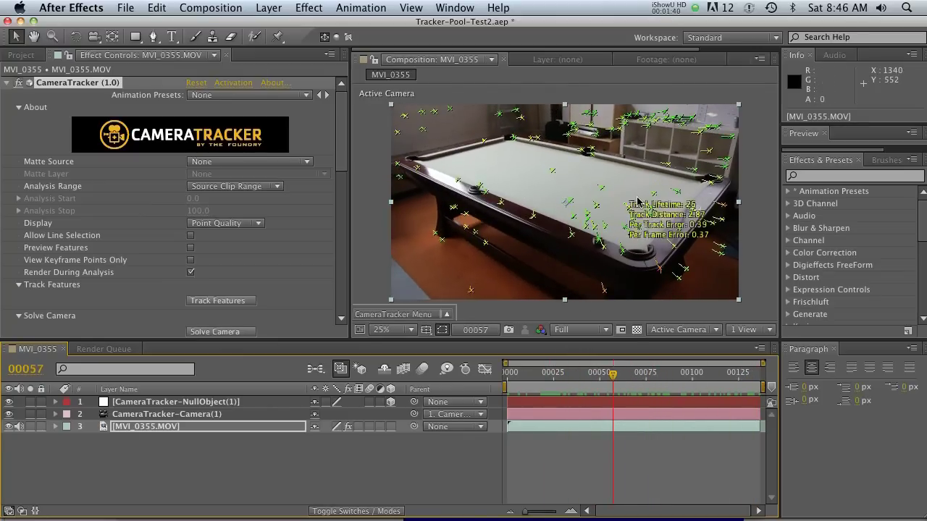
Review the Actions, Ground Plane and Create commands that CameraTracker offers in the composition view.
right_click(599, 190)
mouse_move(626, 196)
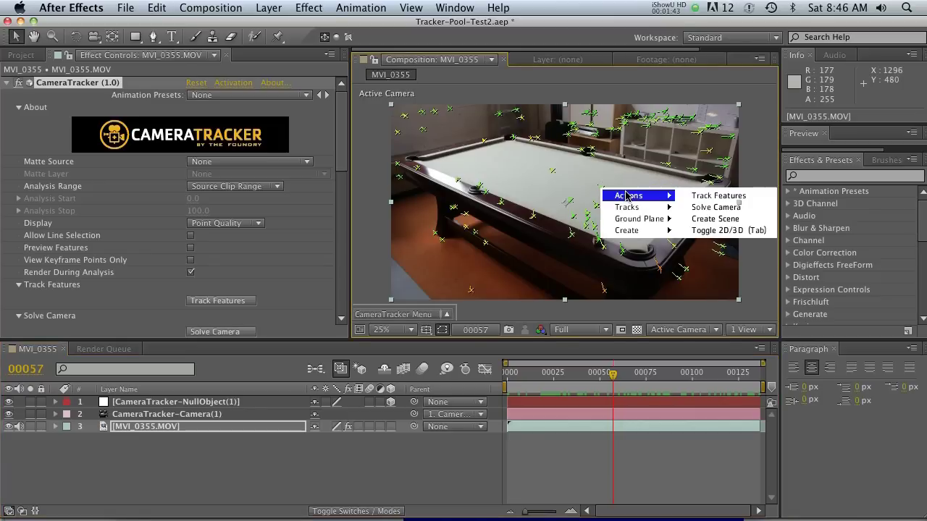
mouse_move(646, 218)
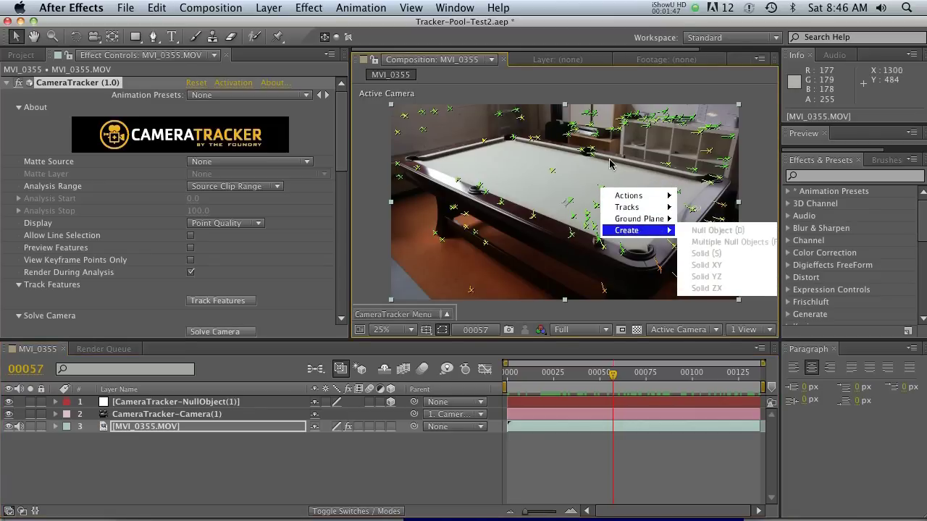
Create a null object from a track point on the table surface and scrub the timeline to check how it follows.
left_click(717, 230)
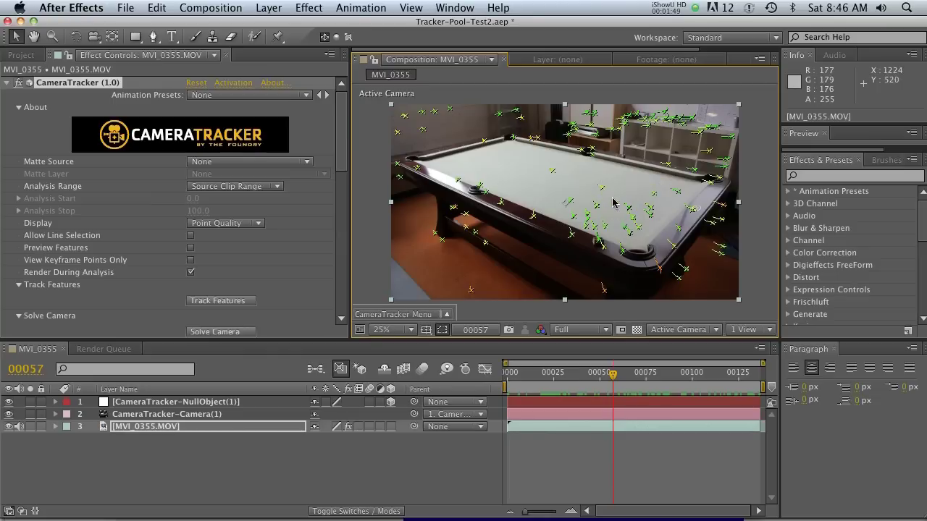
mouse_move(630, 230)
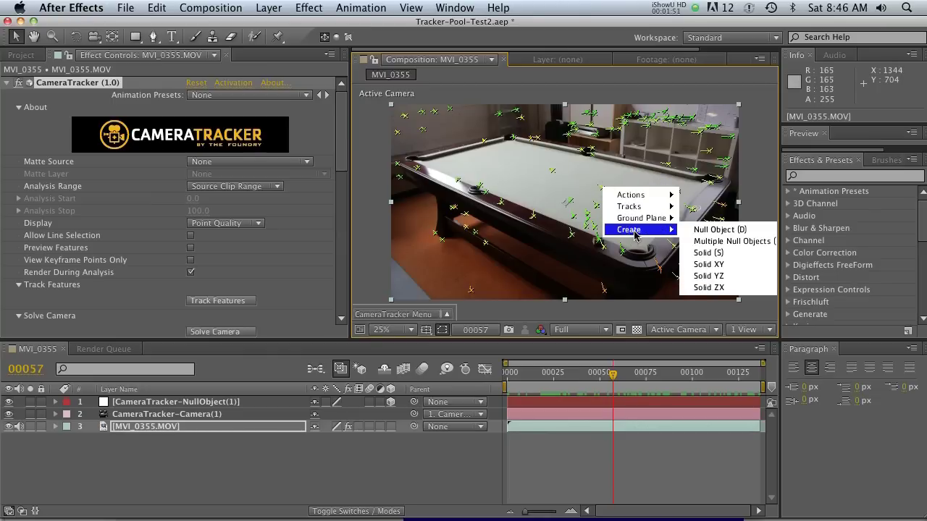
left_click(723, 230)
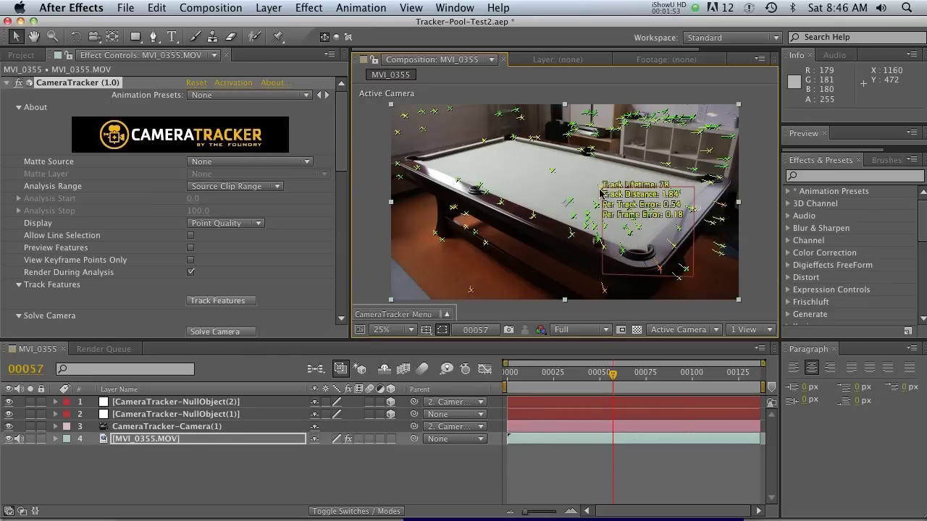
left_click_drag(611, 374, 597, 404)
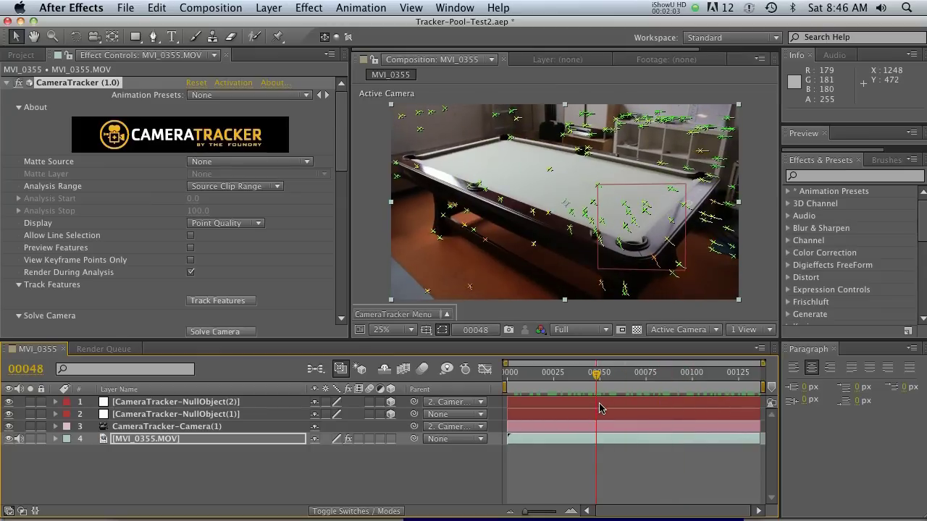
left_click(579, 450)
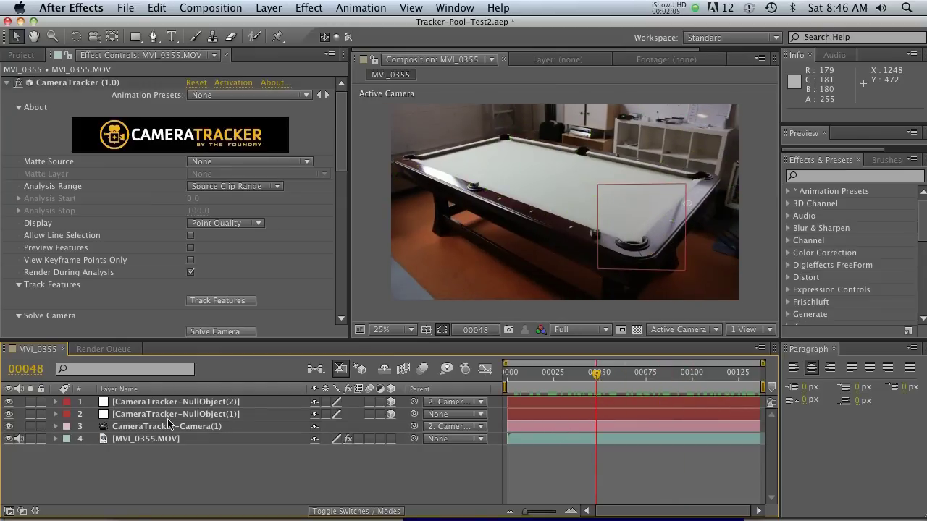
Reselect the MVI_0355.MOV layer and, at frame 111, create a solid from track points selected across the table surface.
left_click(144, 439)
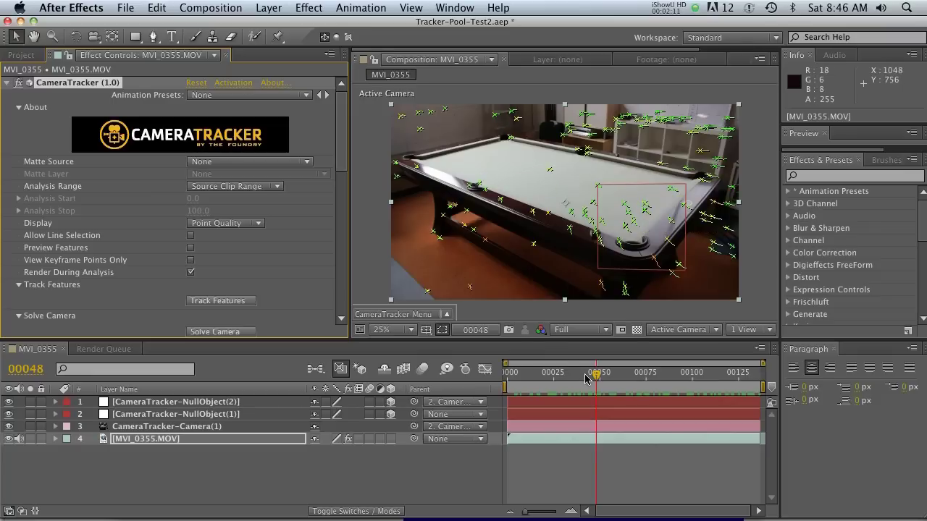
left_click_drag(587, 378, 671, 376)
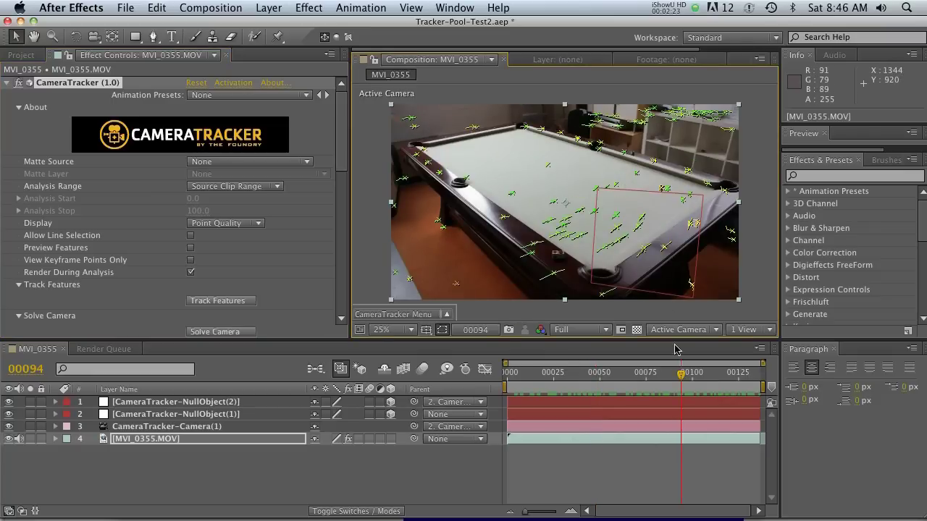
left_click_drag(693, 381, 713, 380)
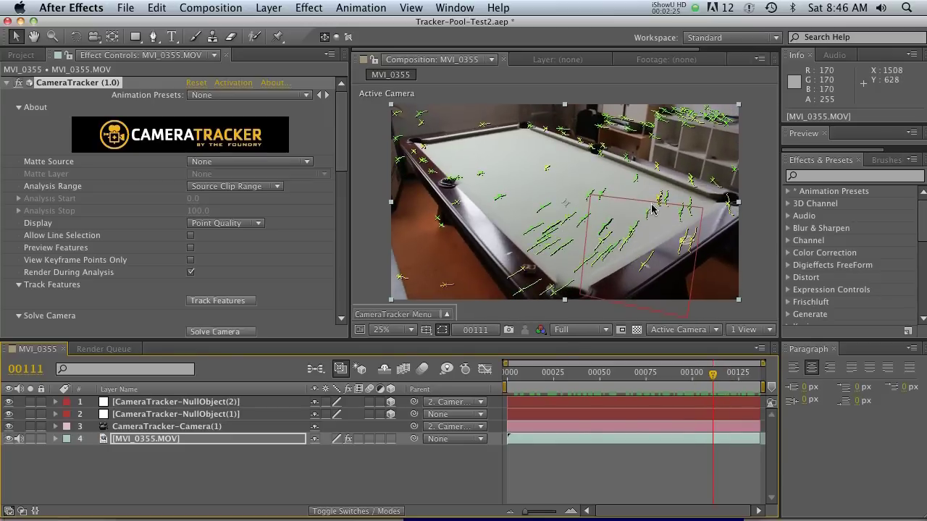
left_click_drag(624, 186, 523, 248)
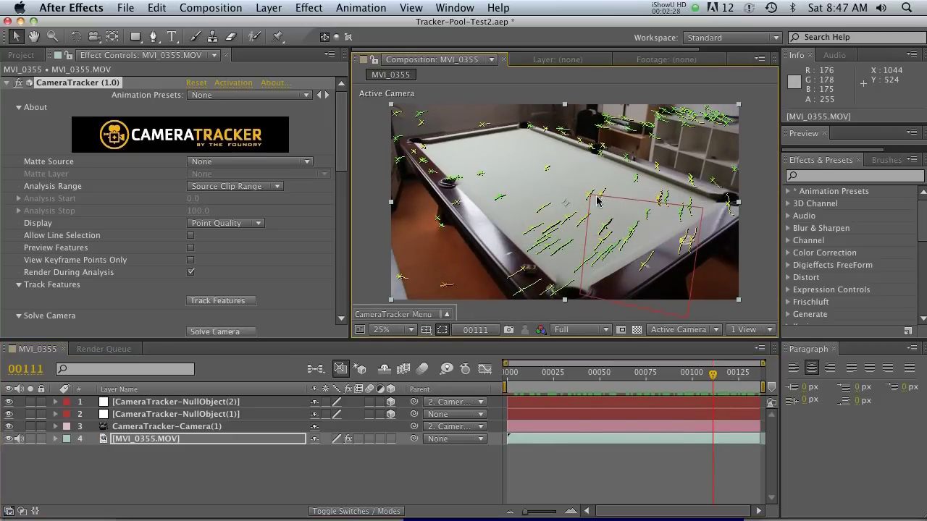
right_click(545, 208)
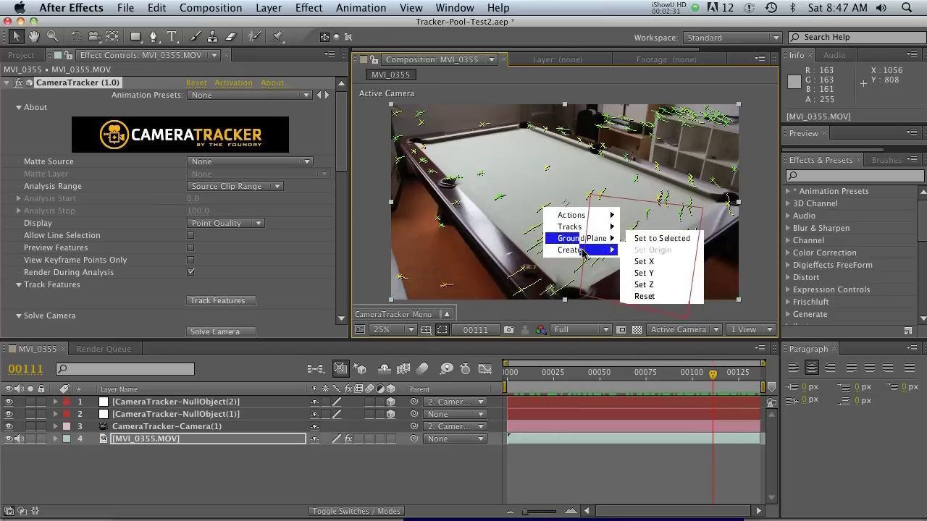
mouse_move(580, 250)
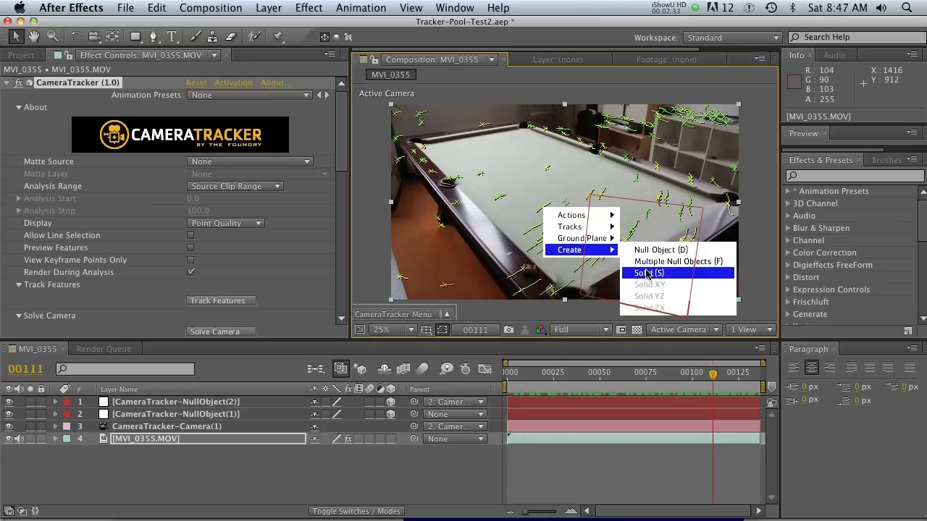
left_click(647, 273)
Move to frame 123 and set the tracked solid's Z Rotation to -49.6° to align it with the table.
left_click_drag(700, 380, 734, 382)
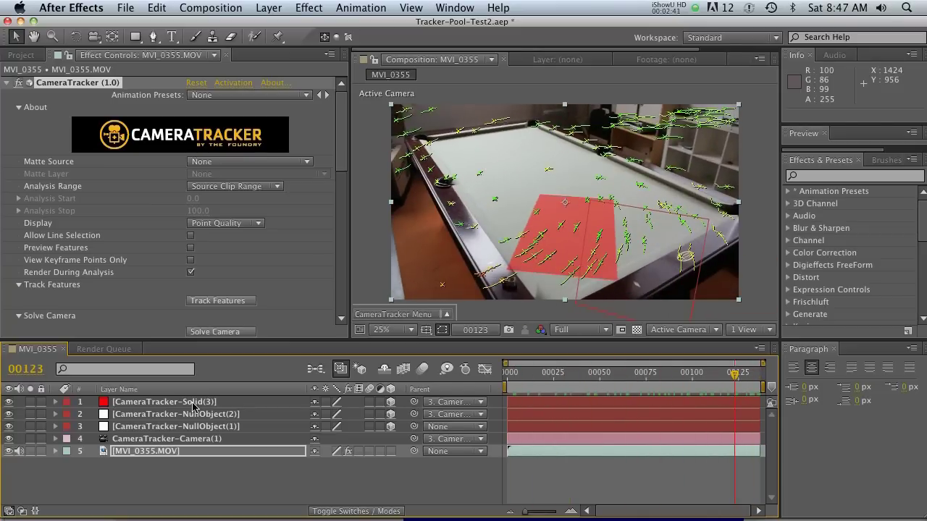
left_click(194, 405)
key("r")
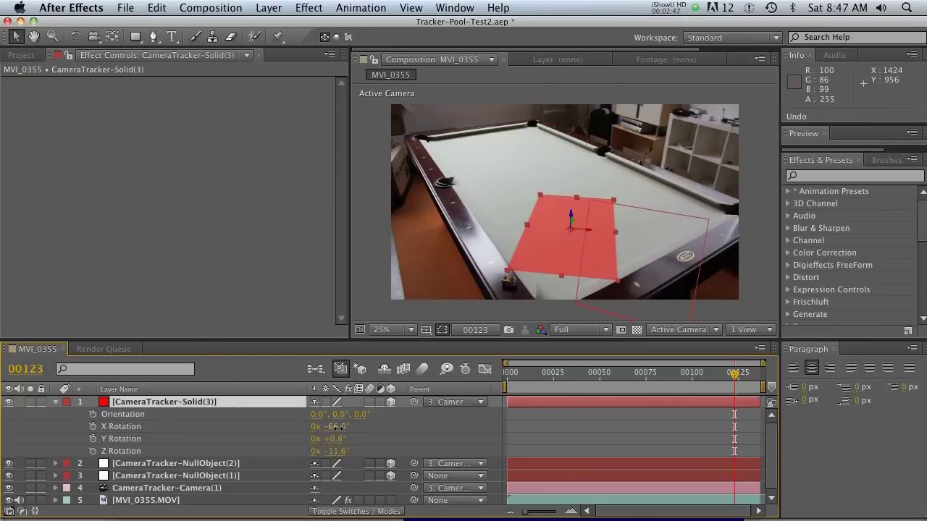
left_click_drag(338, 451, 318, 451)
Reposition and enlarge the red solid so that it covers most of the pool table's playing surface.
left_click_drag(537, 207, 529, 171)
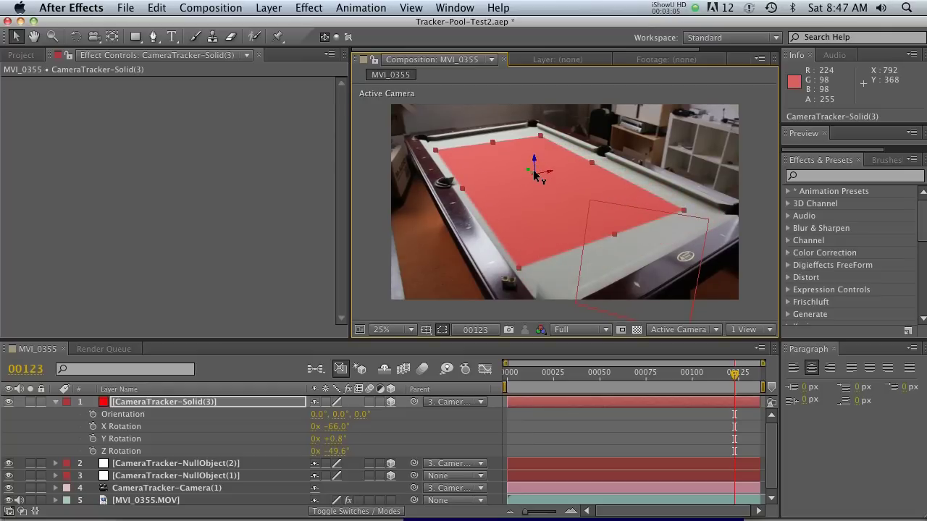
left_click_drag(489, 137, 485, 134)
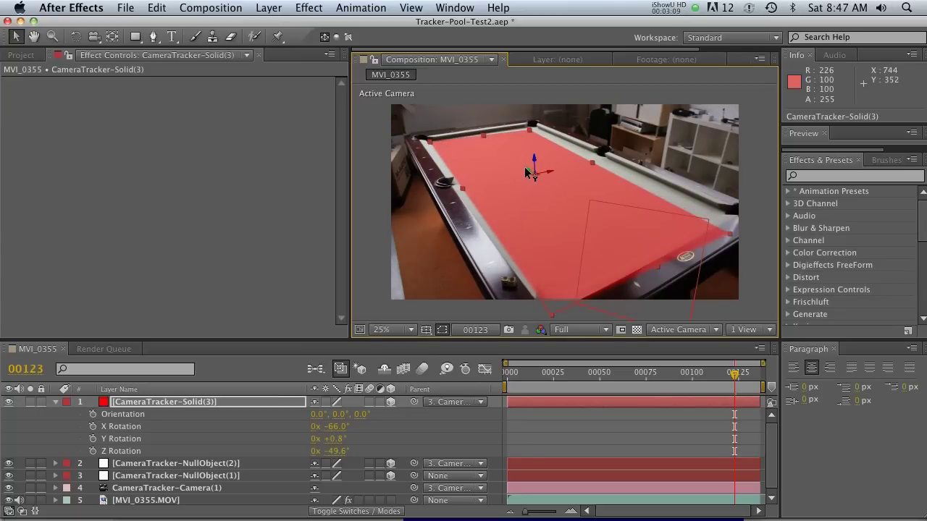
left_click_drag(529, 174, 559, 205)
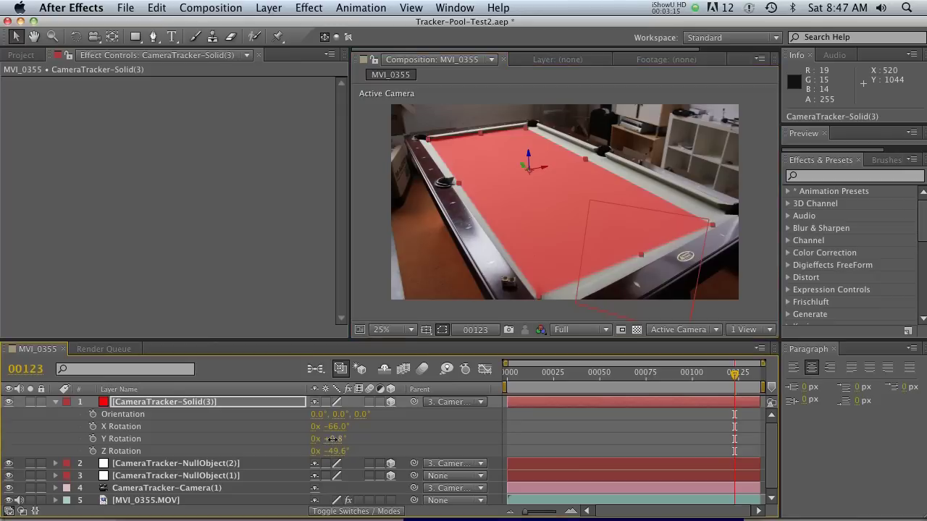
Fine-tune the solid's fit on the table, undoing a trial Y Rotation change and nudging it near the clip's end.
left_click_drag(332, 439, 283, 427)
key("ctrl+z")
left_click_drag(723, 380, 758, 381)
left_click_drag(554, 167, 551, 168)
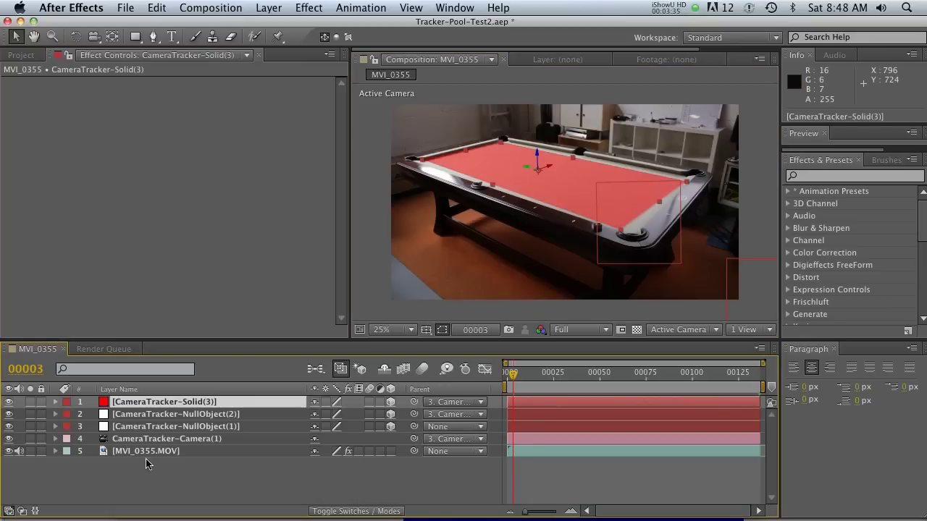
Reselect the clip's CameraTracker effect at frame 3 and create a null object from a track point midway along the table surface.
left_click(148, 454)
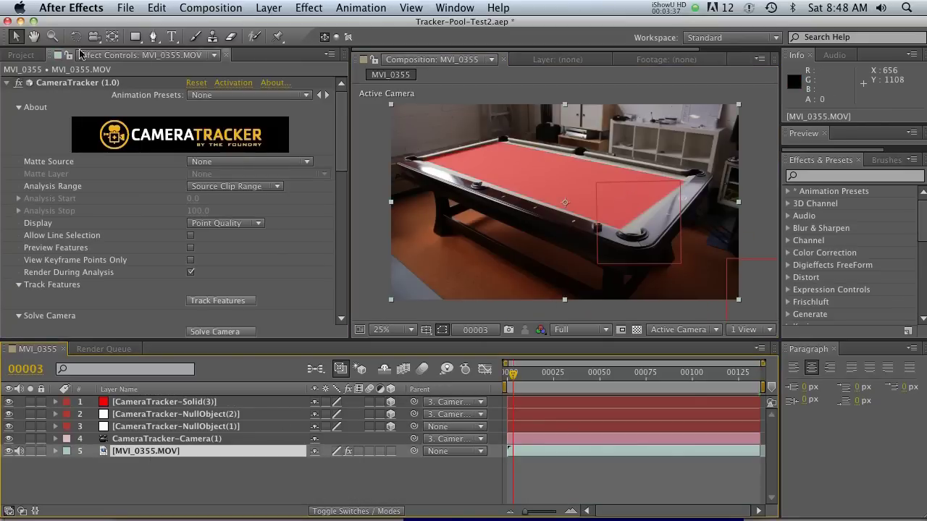
left_click(70, 83)
mouse_move(588, 181)
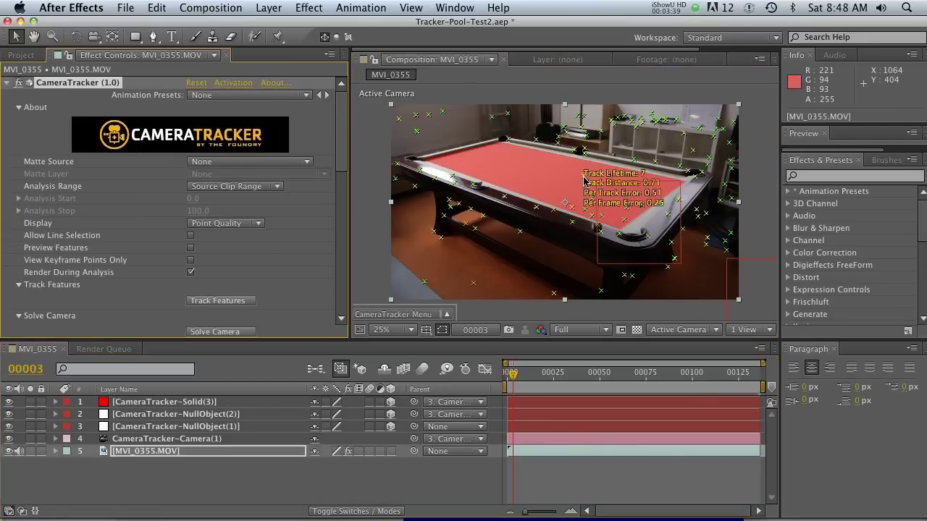
right_click(585, 177)
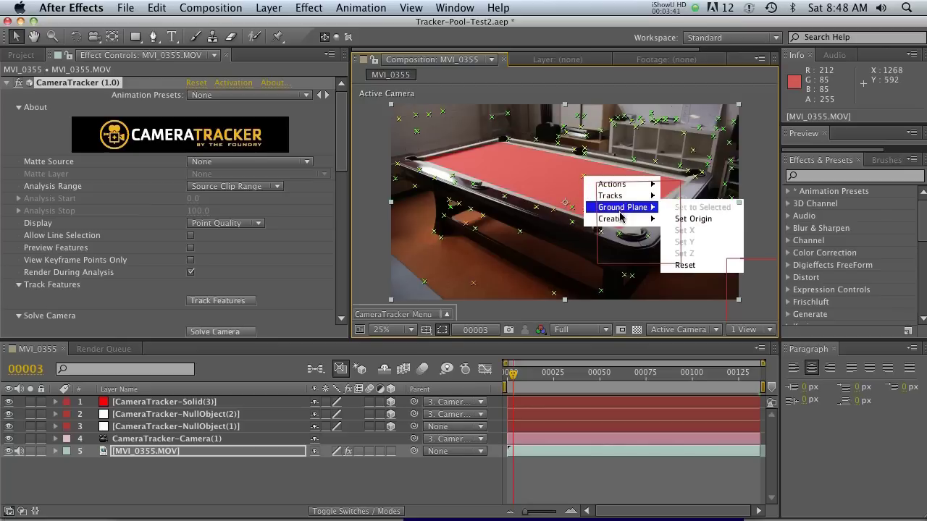
mouse_move(619, 218)
left_click(721, 218)
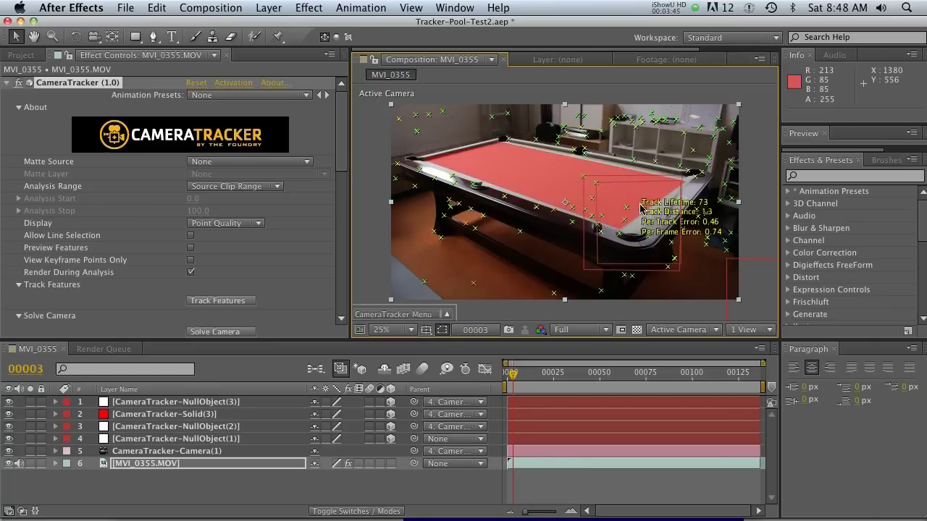
Create another null object from the track point on the table surface near the front corner pocket.
right_click(641, 207)
mouse_move(681, 247)
left_click(753, 248)
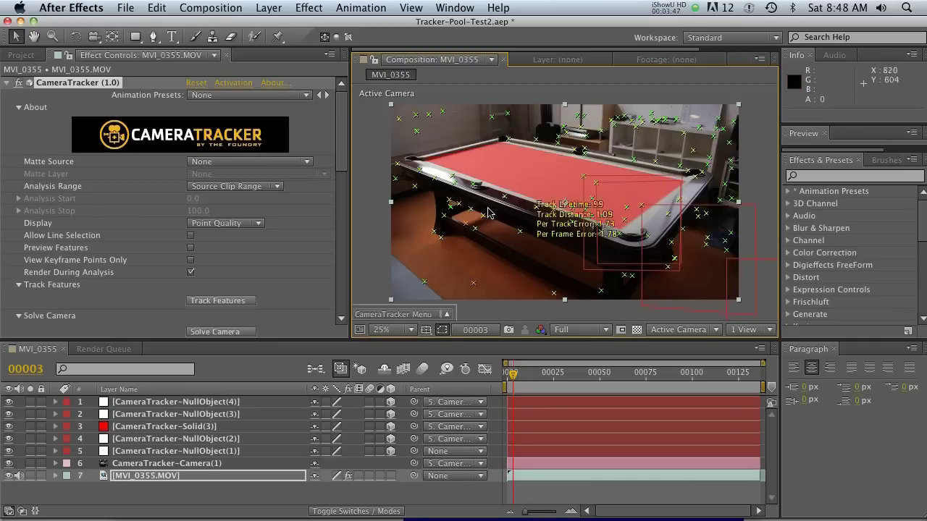
Return to frame 0 and review the project's export formats, including the CINEMA 4D Exporter.
left_click_drag(520, 376, 469, 372)
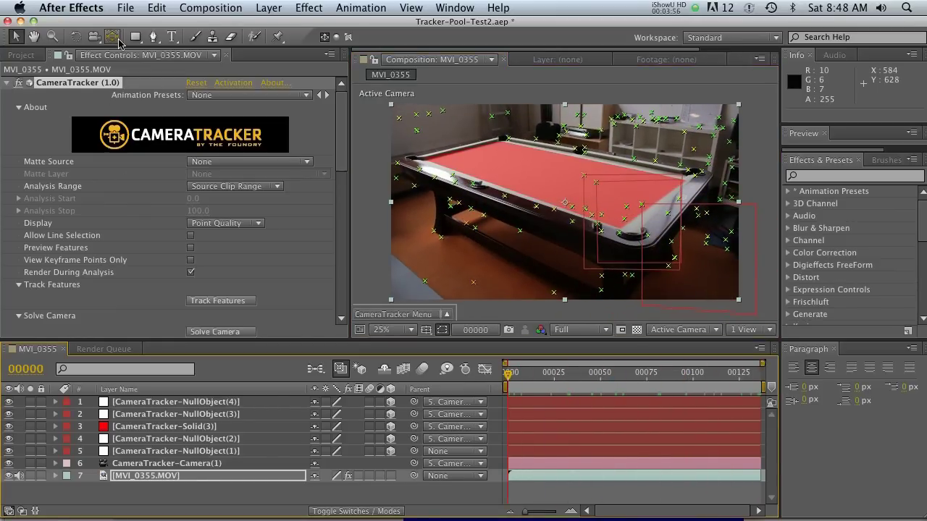
left_click(121, 6)
mouse_move(183, 274)
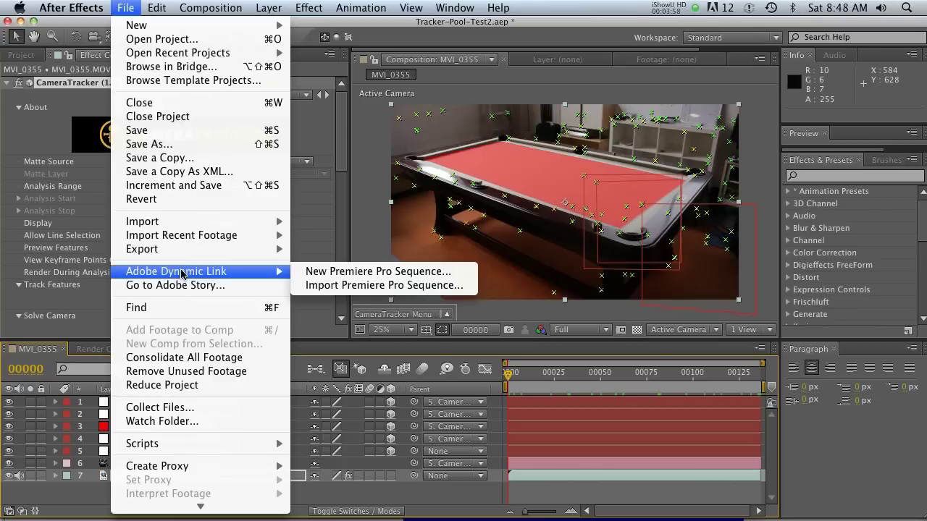
mouse_move(179, 250)
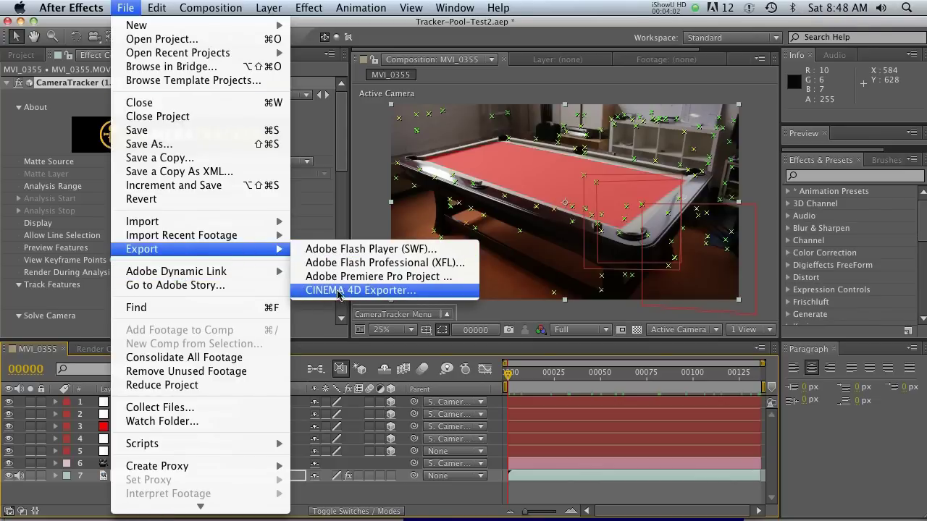
left_click(346, 137)
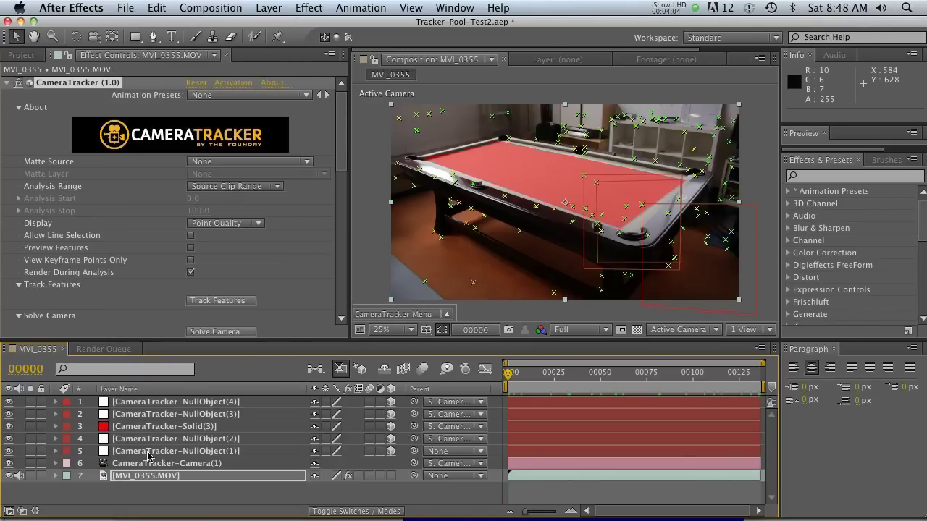
Inspect the clip, camera, null and solid layers, and scrub the whole clip to check the solid's tracking.
left_click(145, 476)
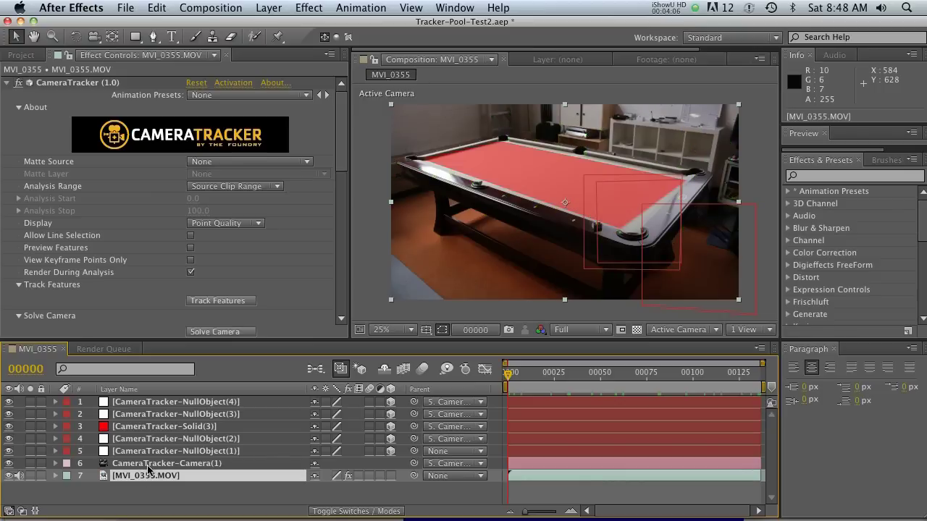
left_click(138, 464)
left_click(140, 443)
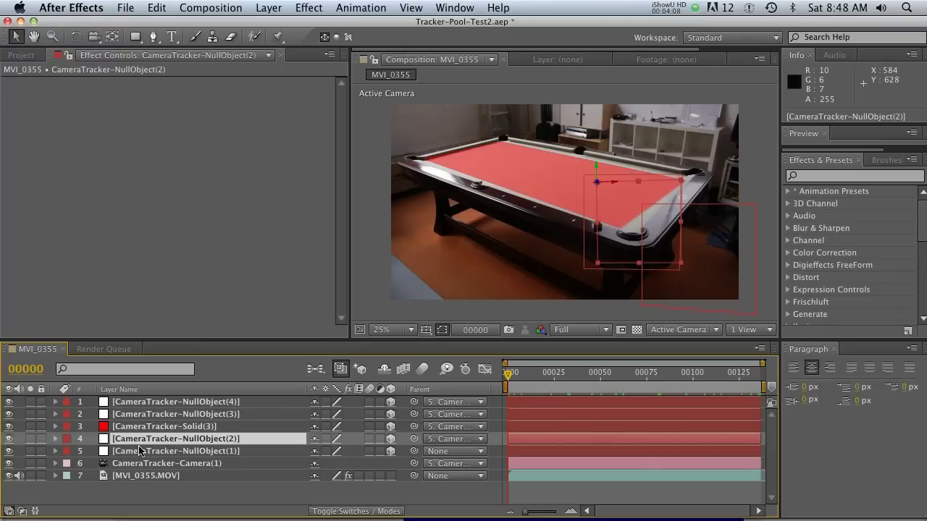
left_click(141, 427)
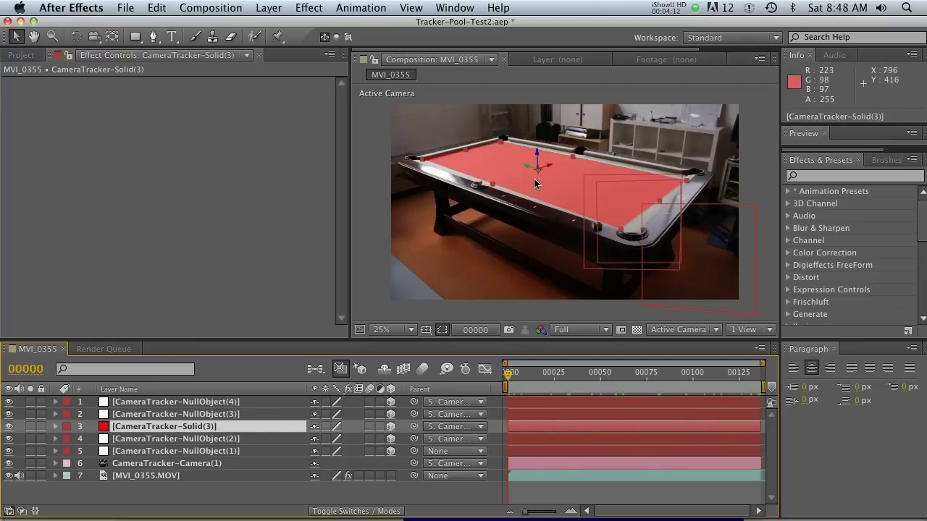
left_click_drag(507, 380, 773, 395)
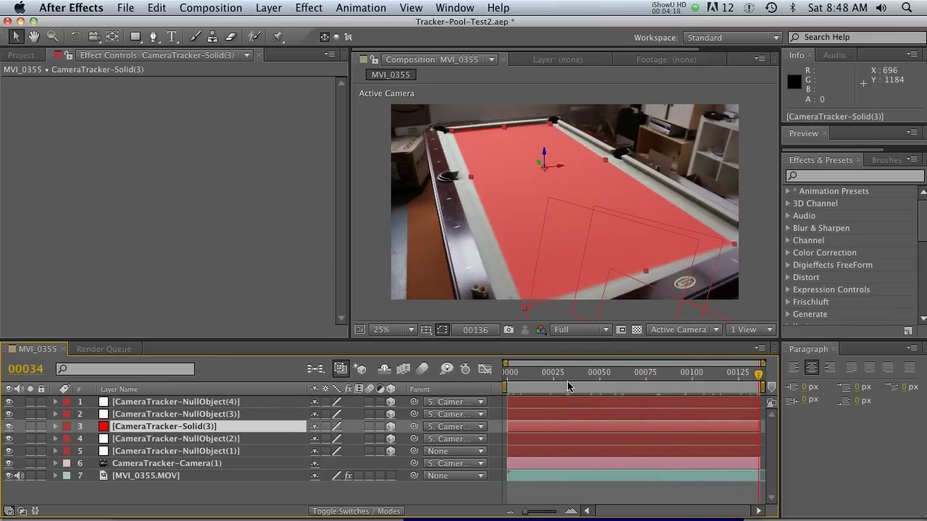
left_click_drag(570, 386, 492, 386)
Export the scene with the CINEMA 4D Exporter as Tracking-Test2.c4d in the To-C4D folder.
left_click(120, 7)
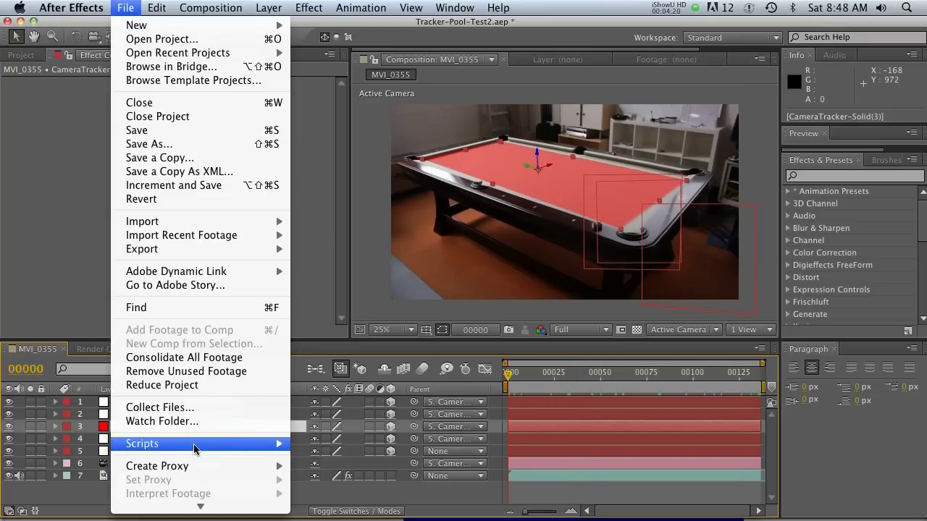
mouse_move(216, 254)
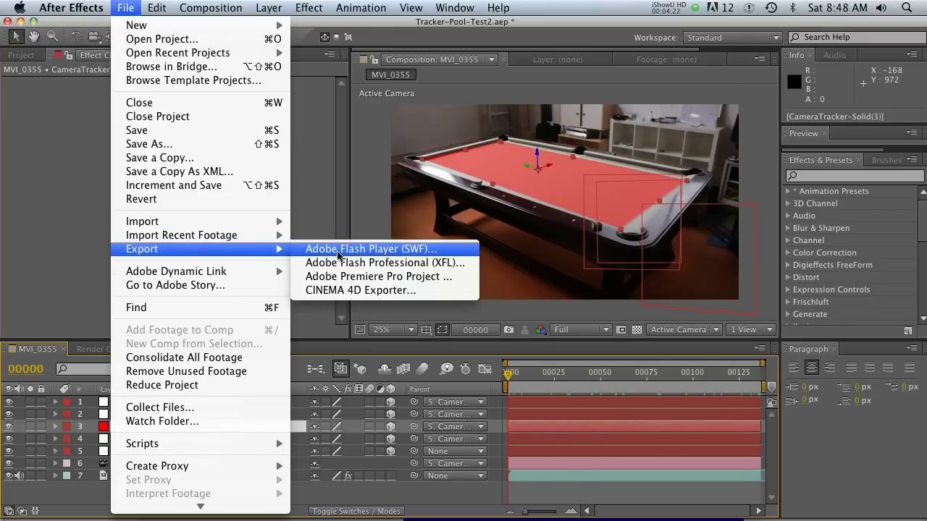
left_click(354, 286)
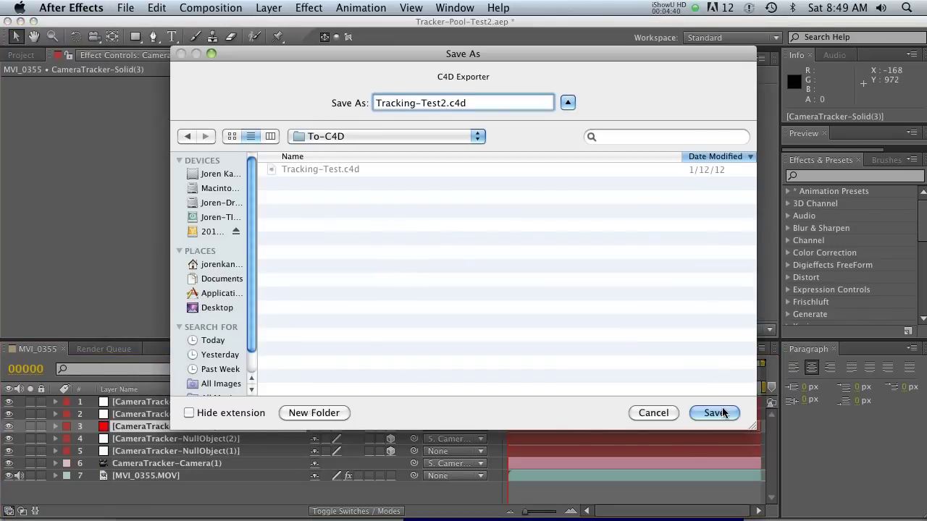
key("Return")
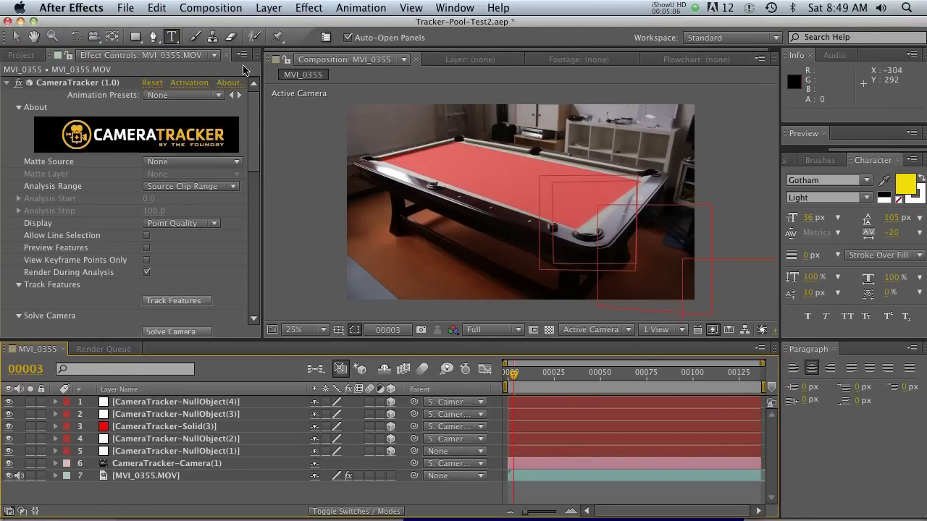
Add the text "THE PIXEL LAB" over the table in yellow Gotham Bold at 83 px.
left_click(466, 178)
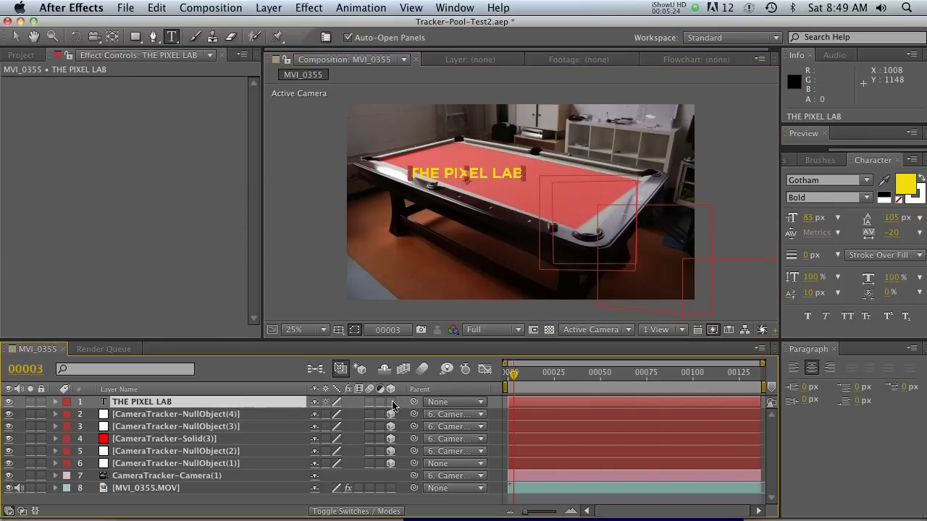
Make the THE PIXEL LAB text layer 3D and parent it to CameraTracker-NullObject(4).
left_click(391, 402)
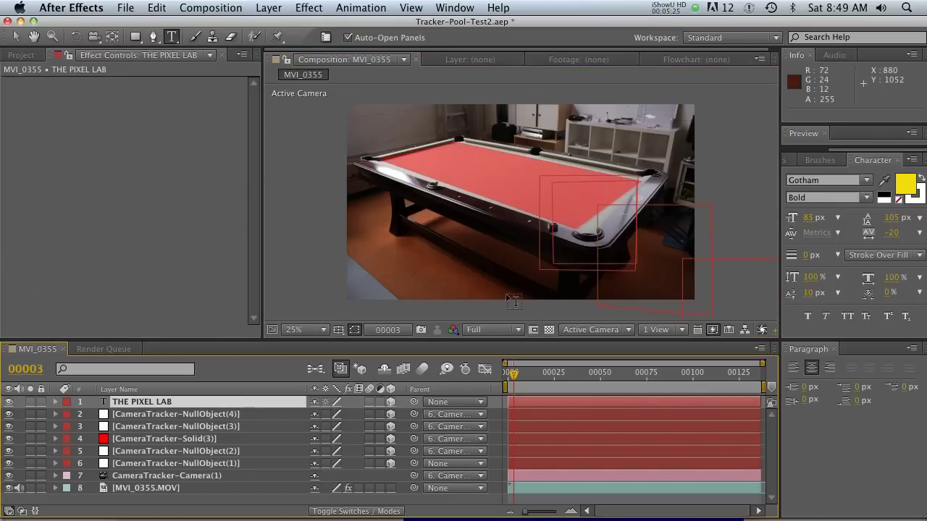
left_click(161, 415)
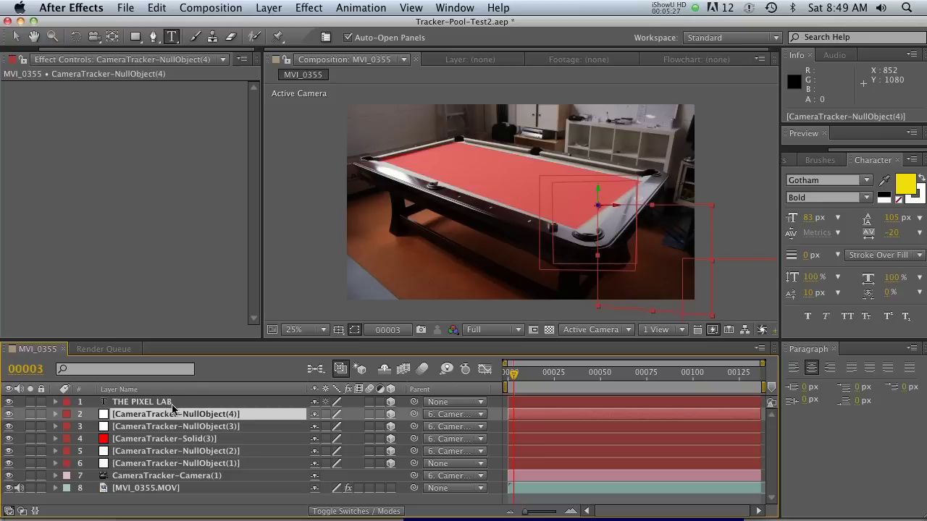
left_click(172, 403)
left_click_drag(416, 402, 158, 416)
left_click(246, 403)
Set the THE PIXEL LAB layer's position to 0, 0, 0 and scale it uniformly to 25%.
key("p")
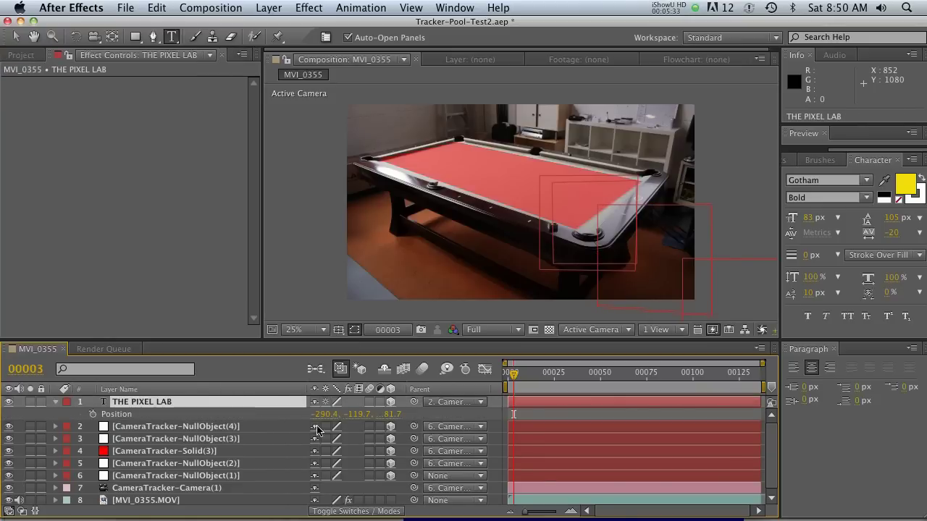
left_click(322, 414)
type("0")
key("Tab")
type("0")
key("Tab")
type("0")
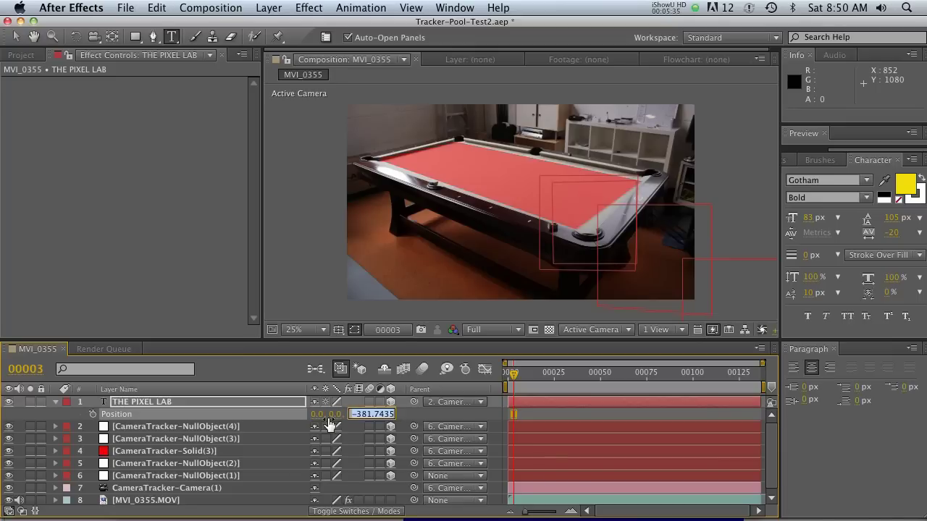
key("Return")
key("s")
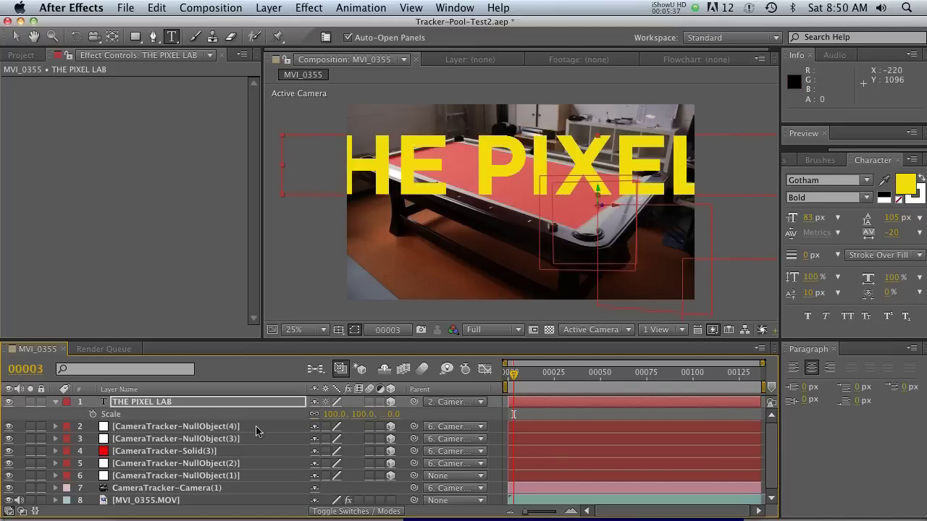
left_click_drag(336, 415, 283, 414)
Scrub the clip to check the text's tracking, ending at frame 0 with the text layer's properties collapsed.
mouse_move(513, 373)
left_mouse_down()
mouse_move(689, 377)
mouse_move(717, 389)
mouse_move(742, 376)
mouse_move(753, 384)
mouse_move(507, 375)
mouse_move(764, 375)
mouse_move(512, 375)
left_mouse_up()
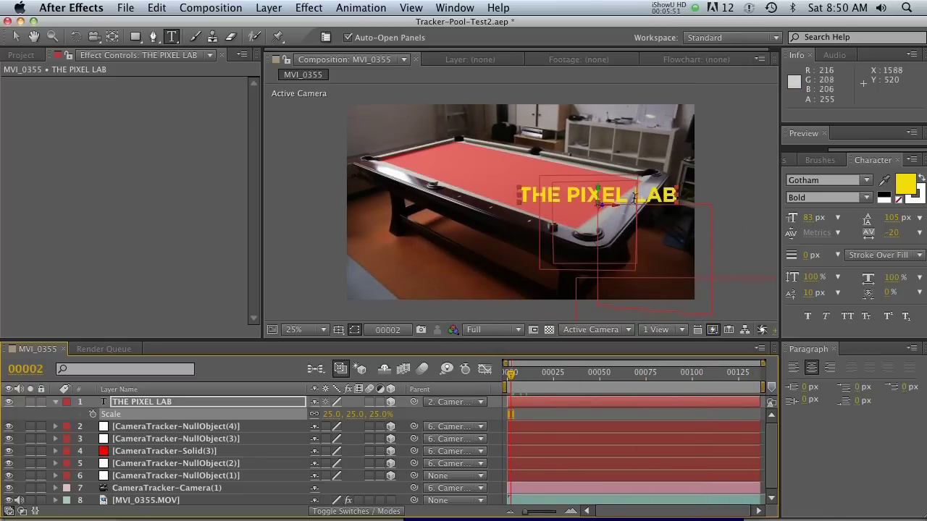
mouse_move(515, 375)
left_mouse_down()
mouse_move(779, 391)
mouse_move(631, 377)
mouse_move(500, 386)
left_mouse_up()
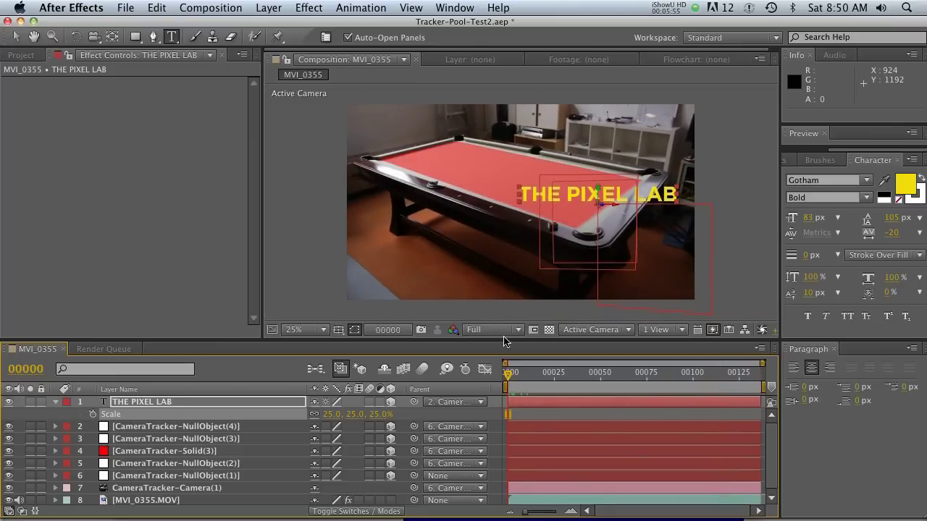
left_click(56, 403)
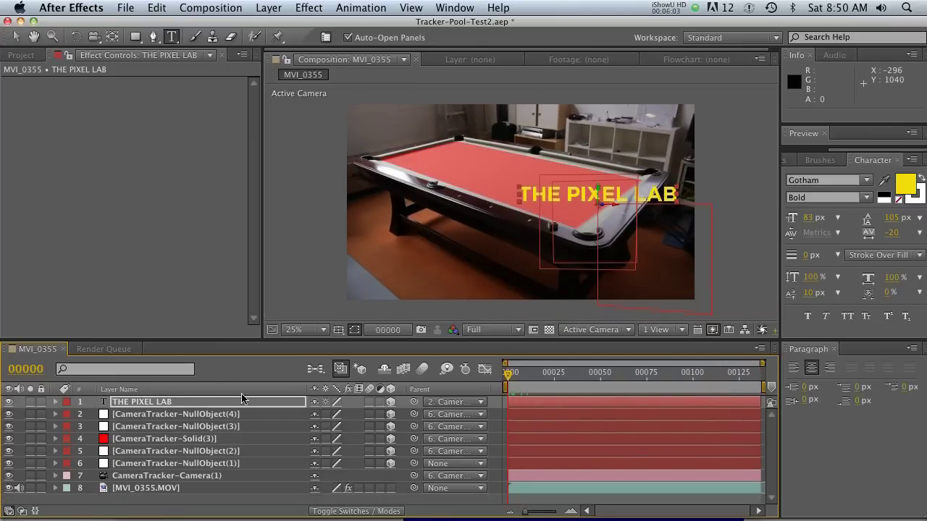
left_click_drag(513, 377, 451, 382)
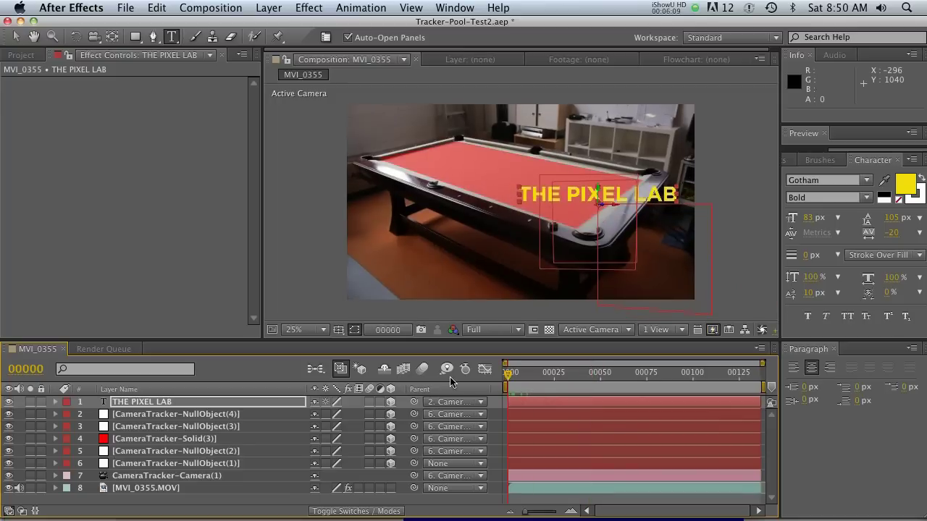